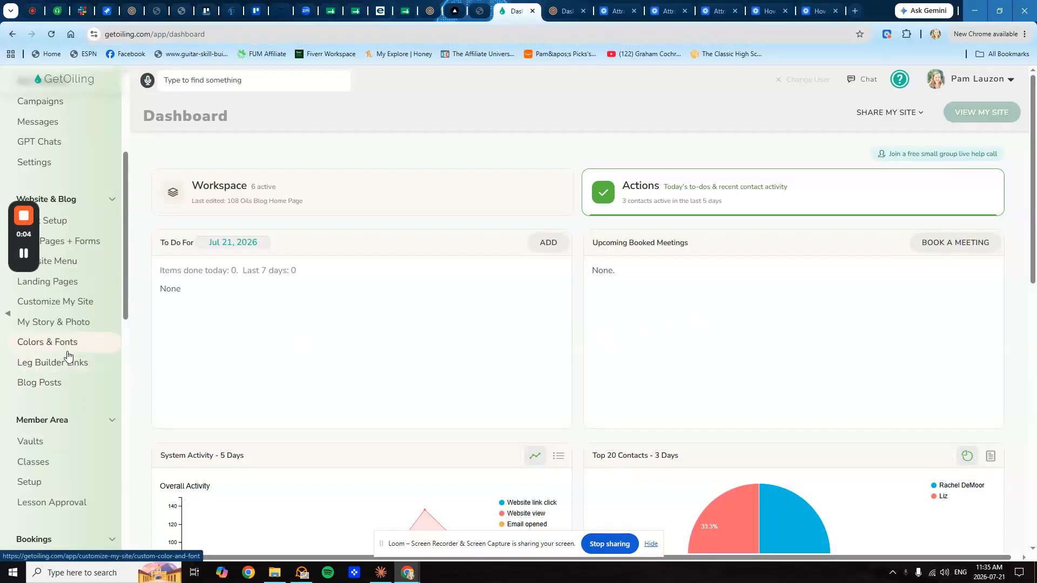
Open the store's settings page and choose Stripe as the payment processor
scroll(60, 345, down, 1)
scroll(81, 324, down, 4)
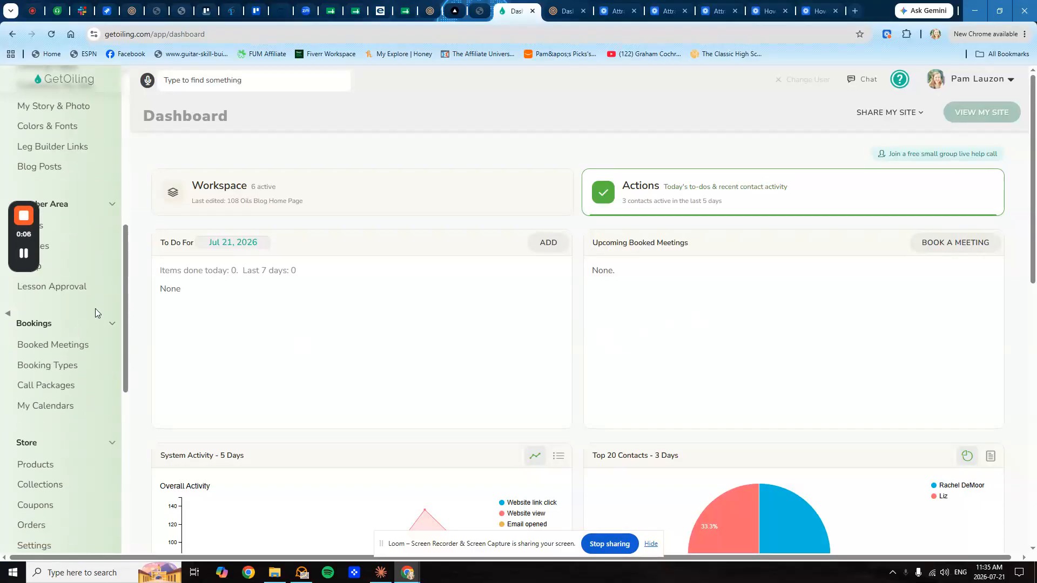
scroll(95, 310, down, 2)
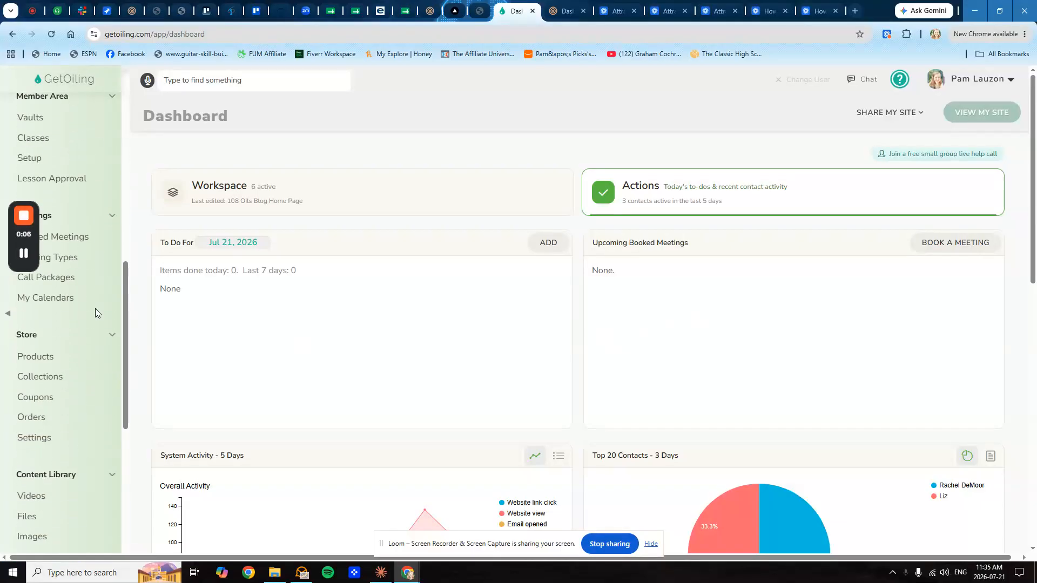
click(37, 439)
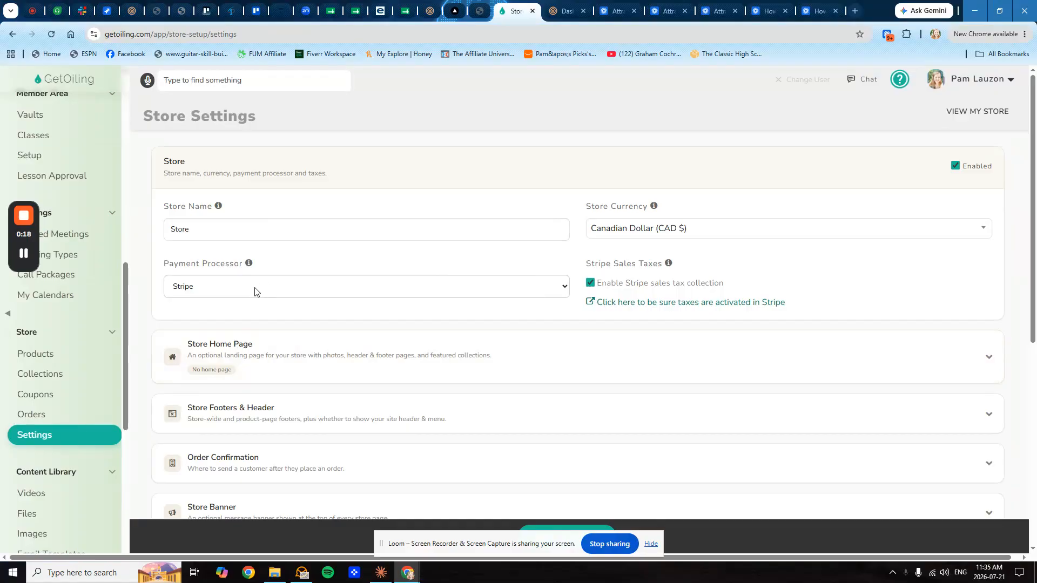
click(304, 290)
click(197, 319)
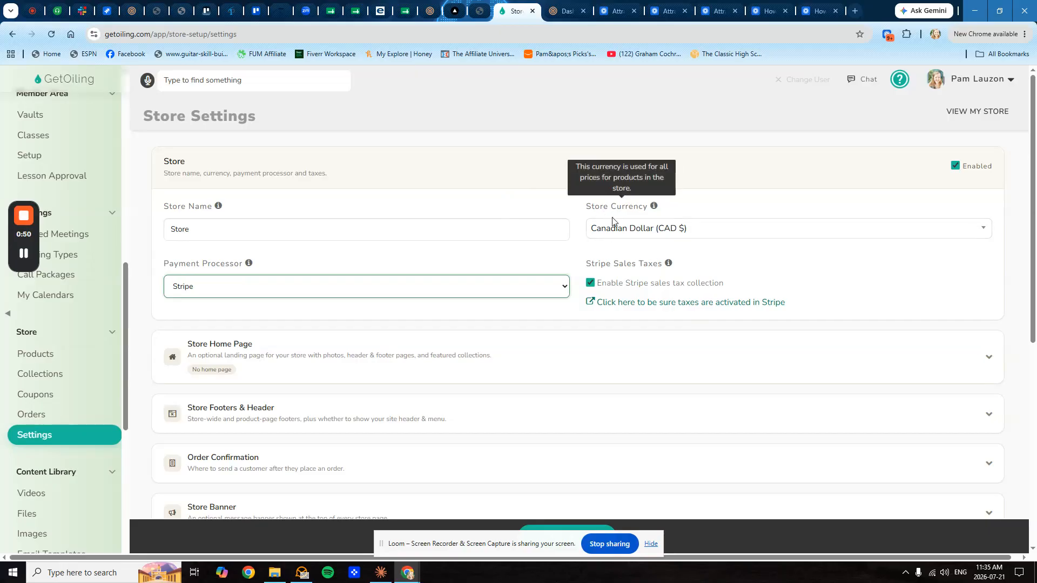
Expand the Store Home Page settings section
scroll(238, 340, down, 1)
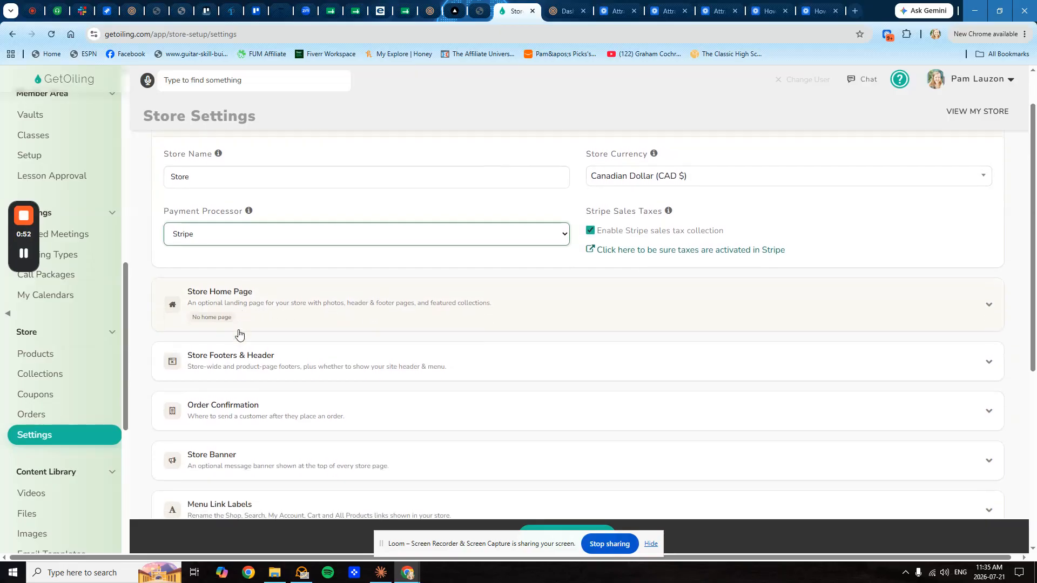
scroll(226, 446, down, 2)
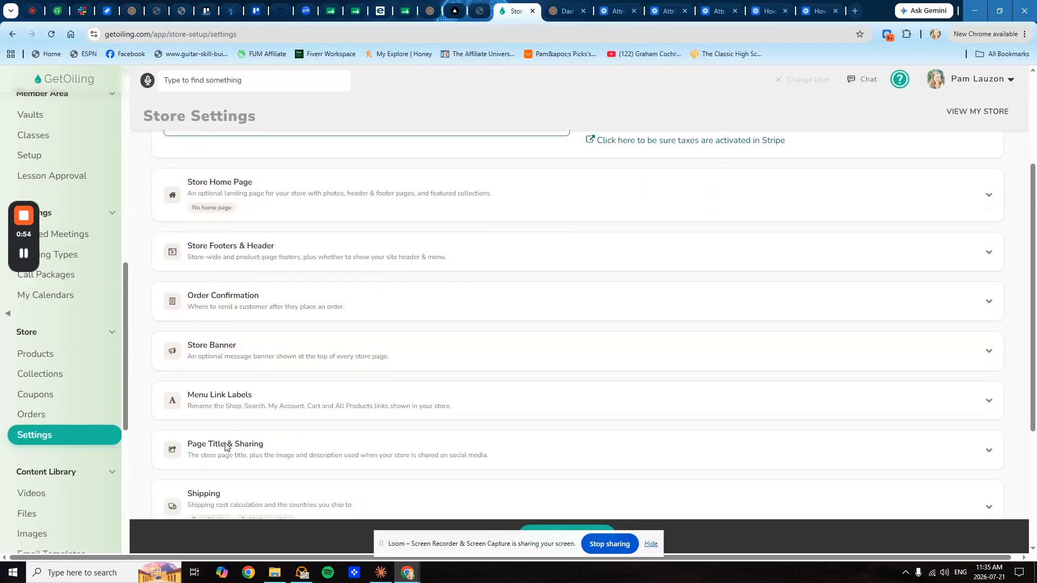
scroll(240, 422, up, 3)
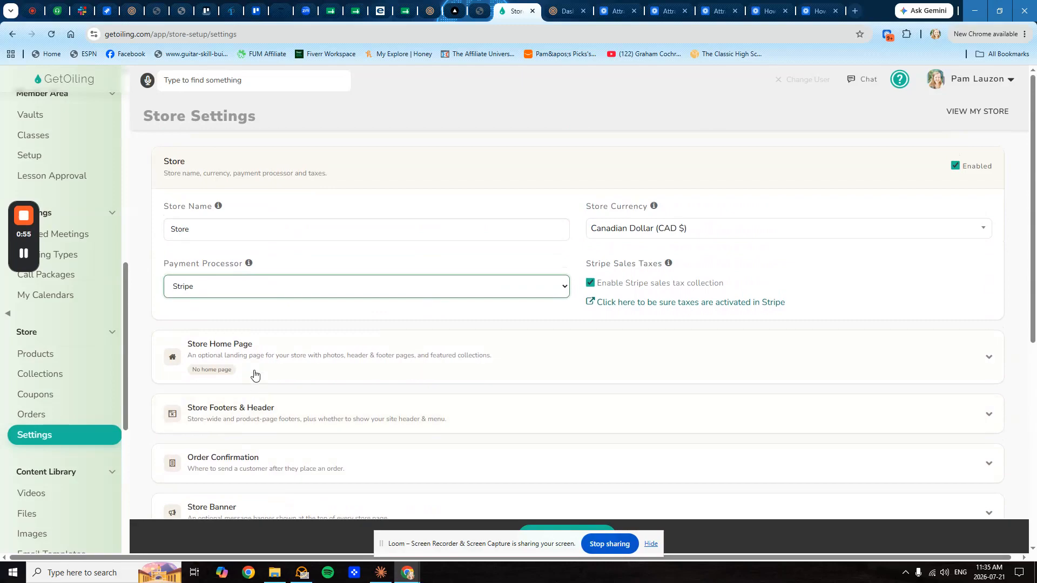
click(240, 342)
scroll(270, 351, down, 2)
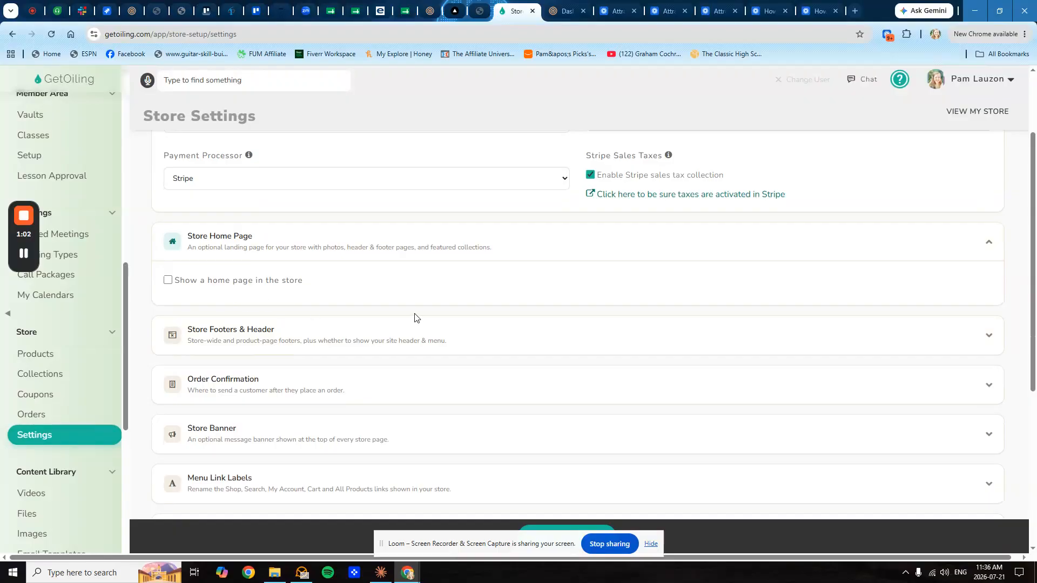
scroll(415, 317, up, 2)
scroll(341, 336, down, 1)
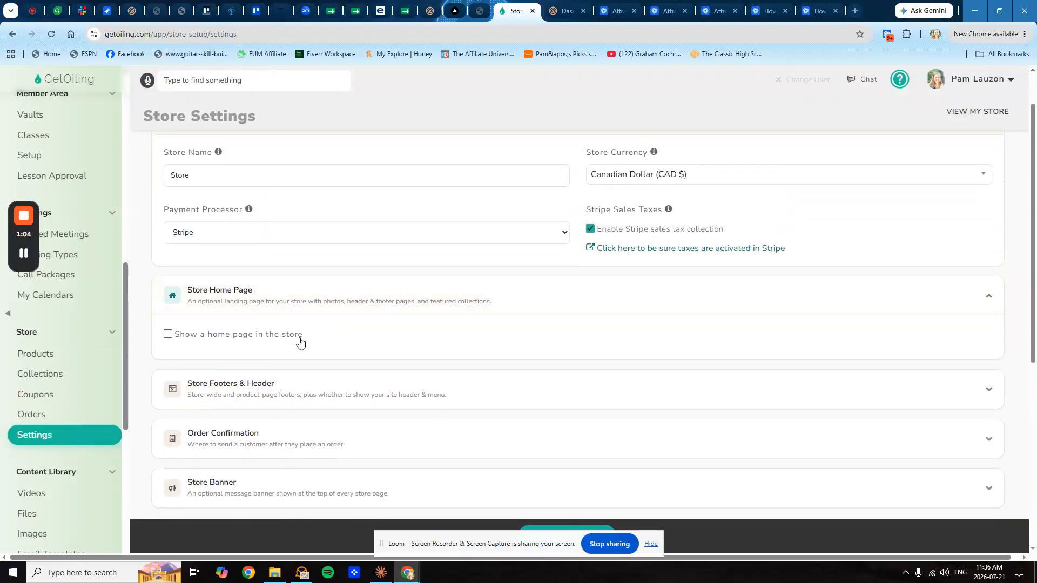
Enable showing a home page in the store, review its link text, photo and header fields, and disable it again
click(299, 339)
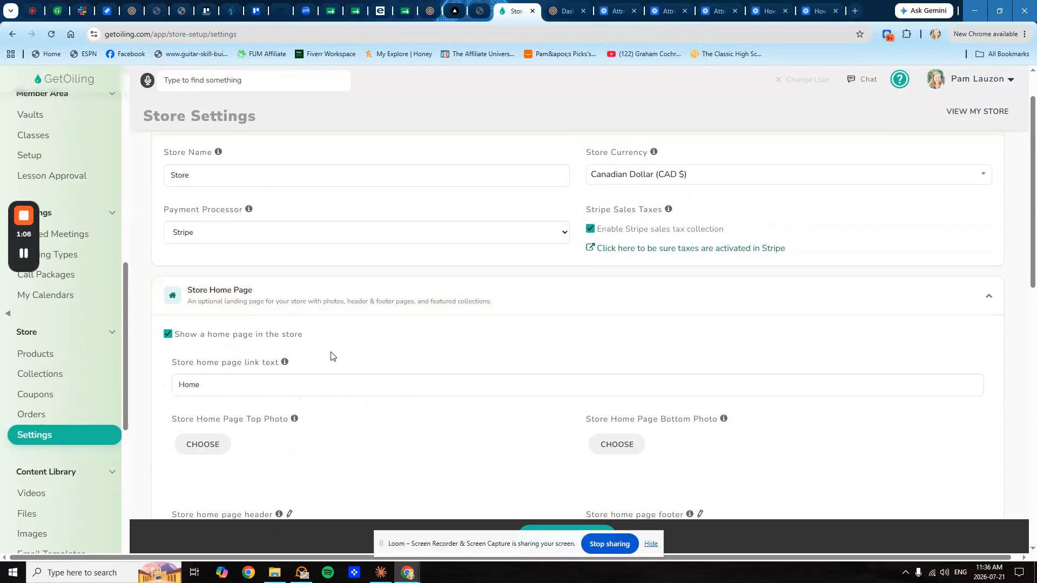
scroll(387, 466, down, 2)
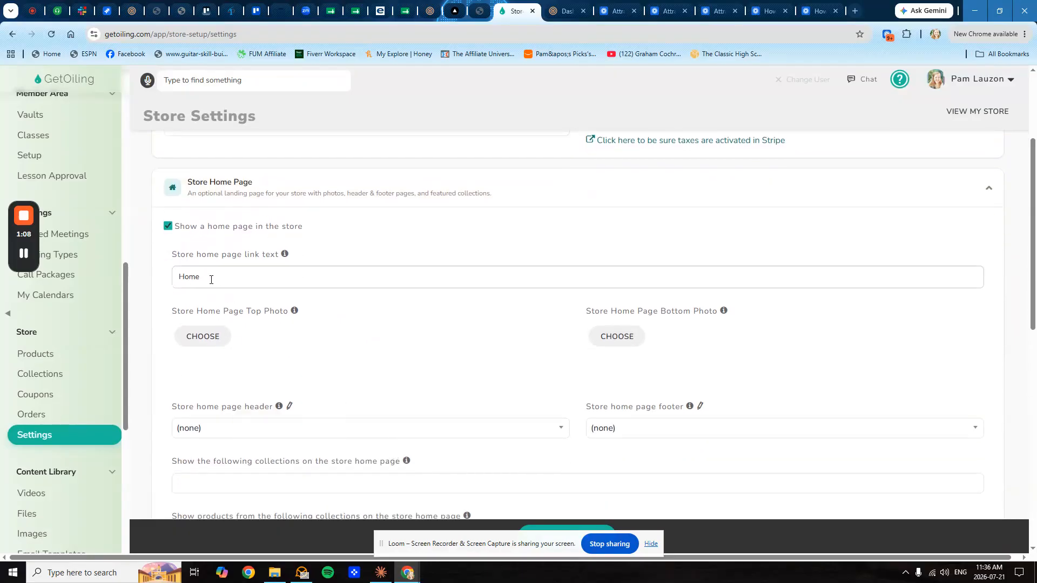
scroll(272, 370, down, 1)
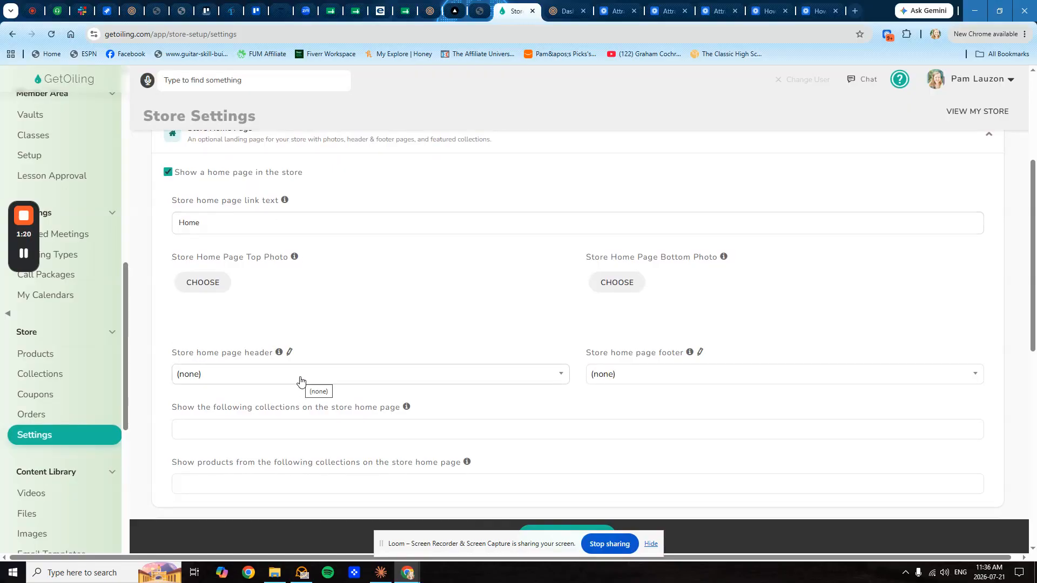
scroll(233, 266, up, 1)
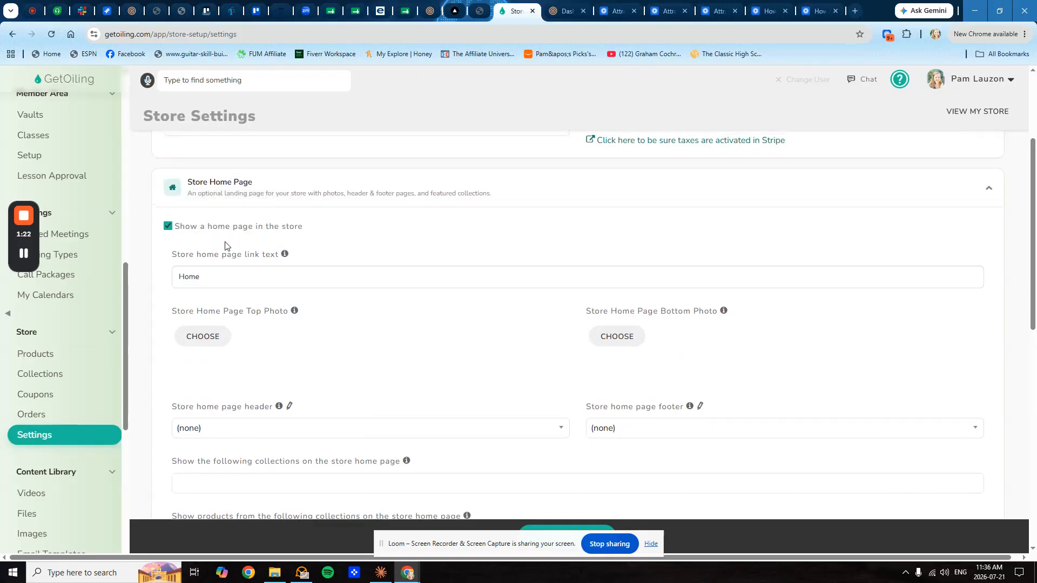
click(221, 227)
View the live store, browse its product listing and categories, and return to the store settings
scroll(775, 196, up, 3)
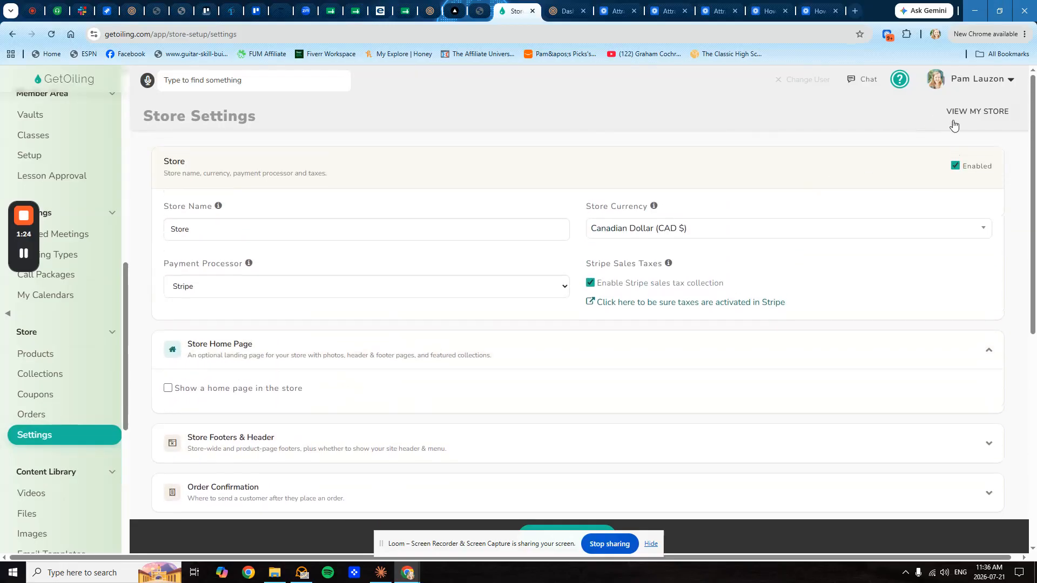
click(957, 111)
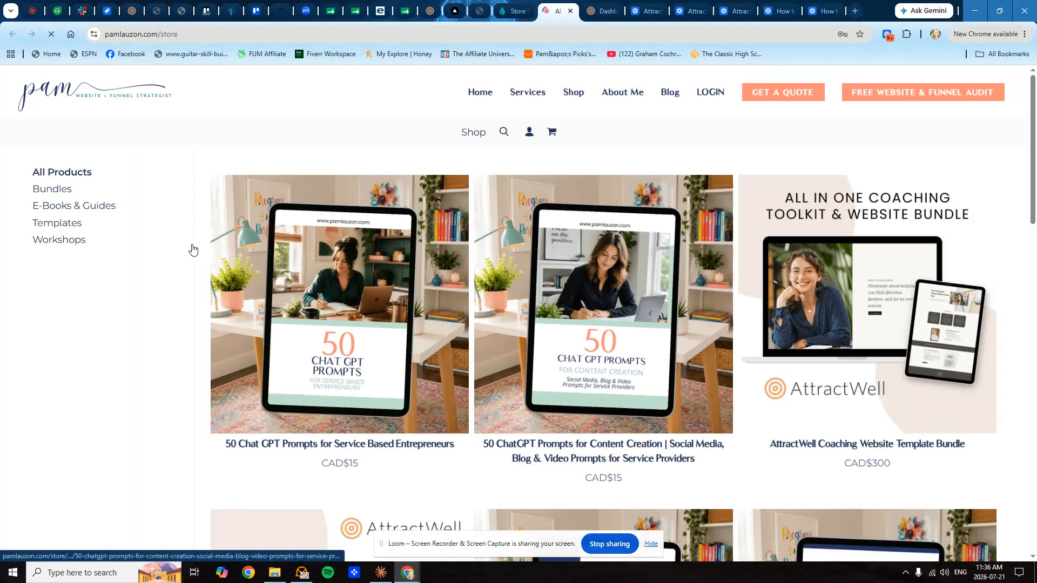
scroll(592, 256, down, 7)
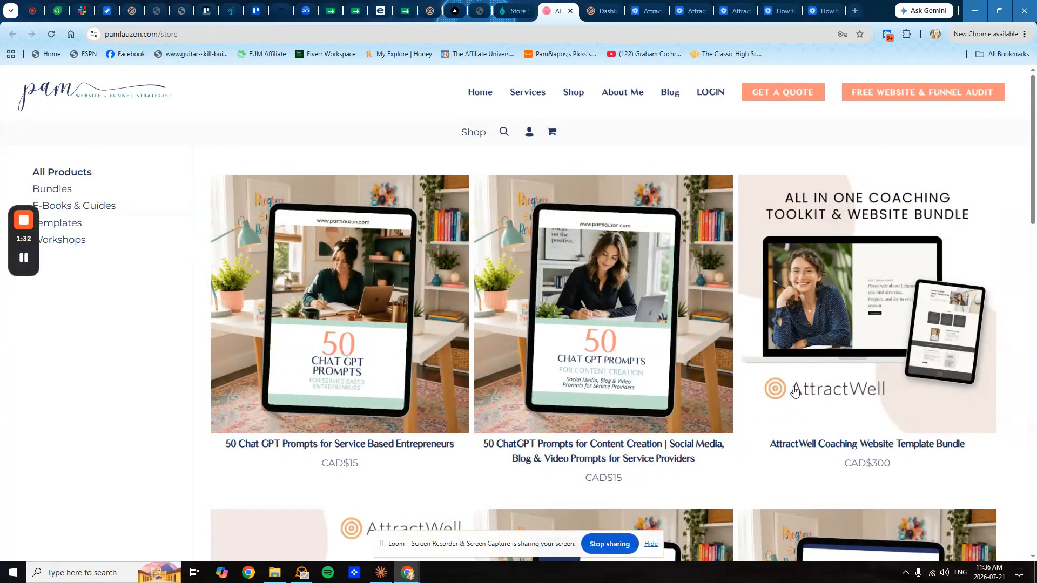
scroll(560, 365, down, 3)
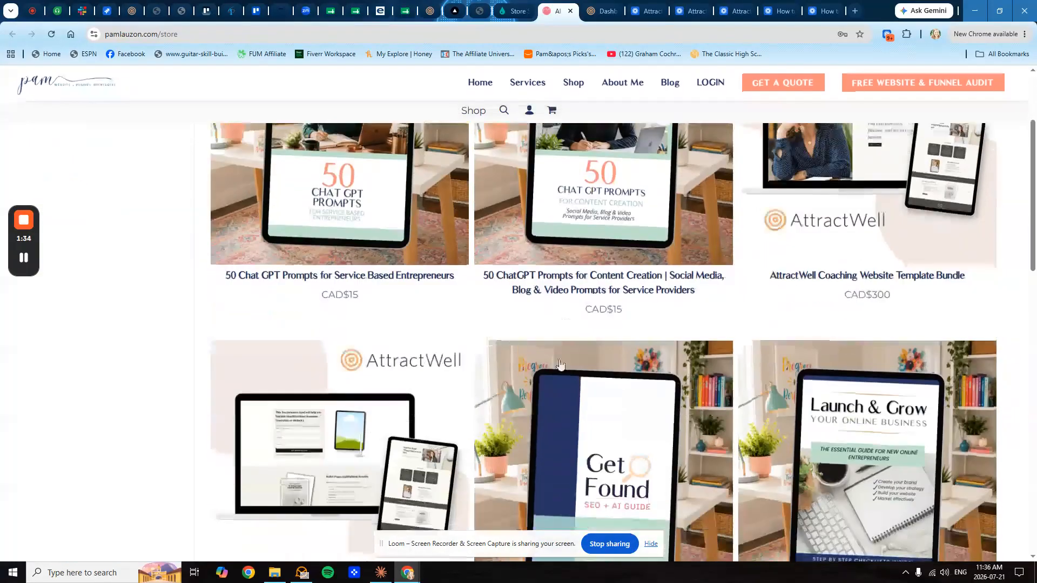
scroll(485, 346, down, 3)
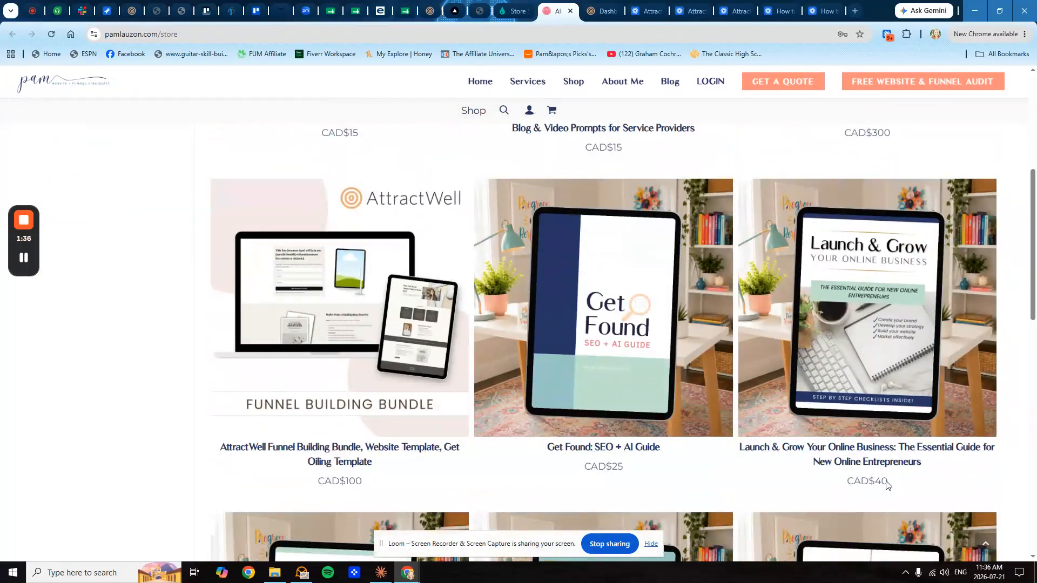
scroll(615, 164, up, 6)
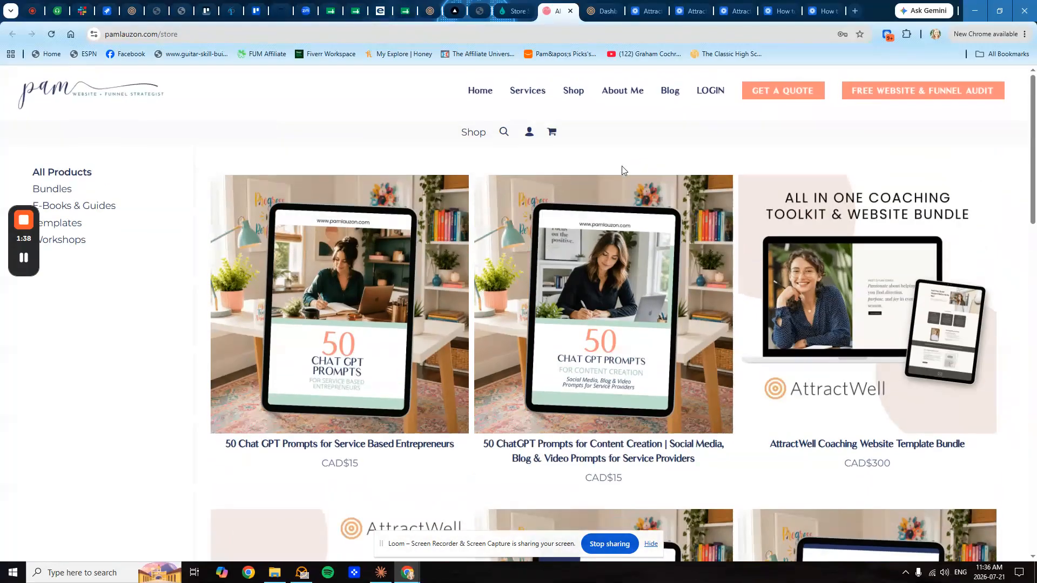
click(513, 11)
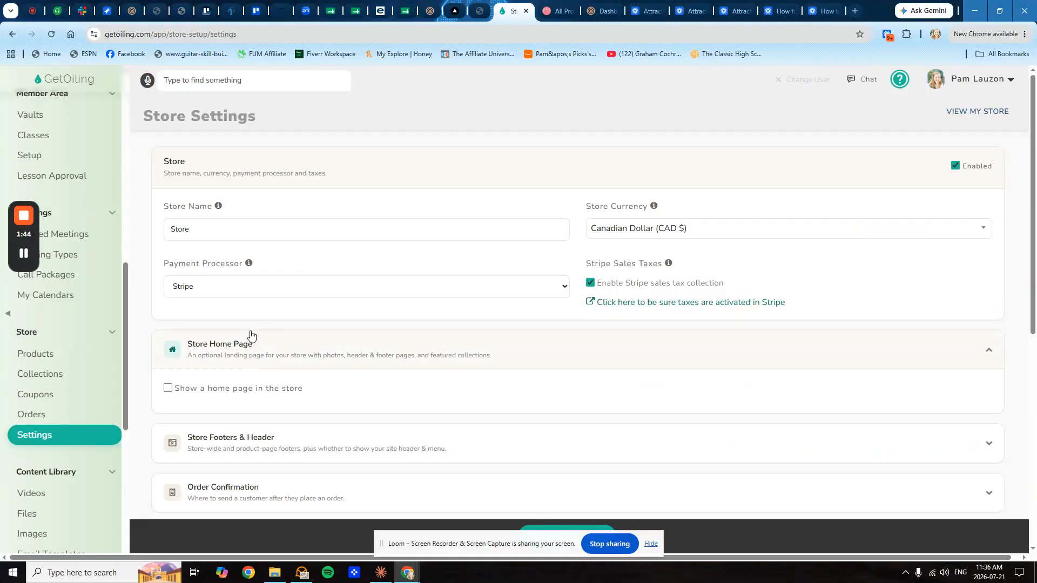
Turn the store home page option on to review its photo, footer and collection fields, and turn it back off
click(255, 390)
scroll(301, 350, down, 3)
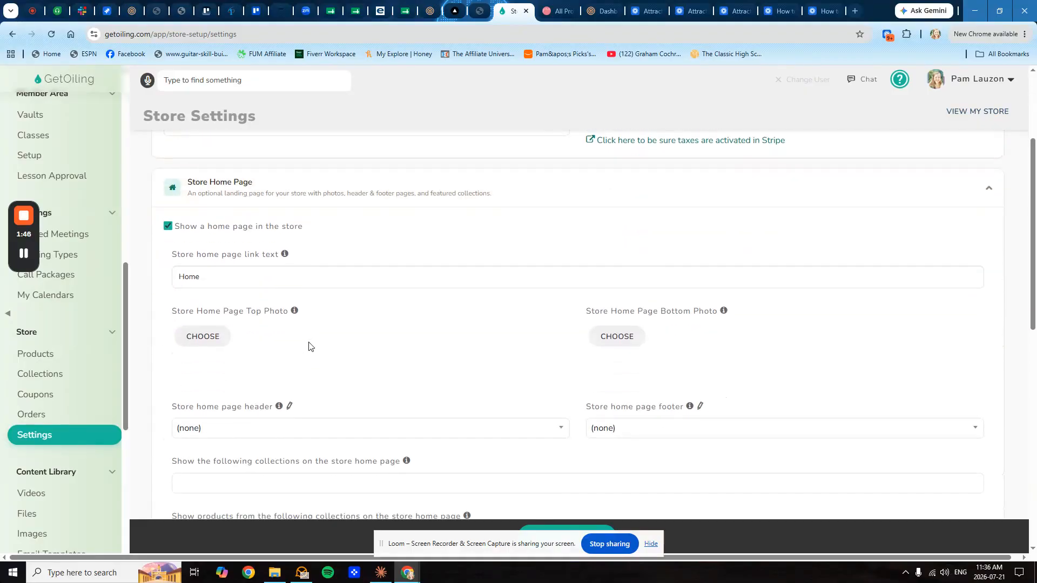
scroll(309, 346, down, 2)
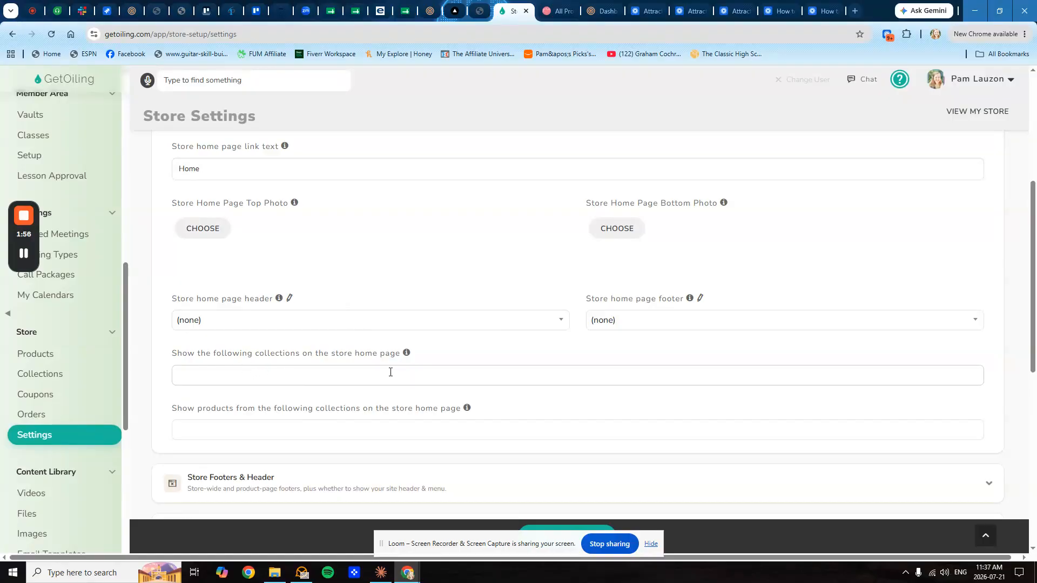
scroll(340, 368, up, 3)
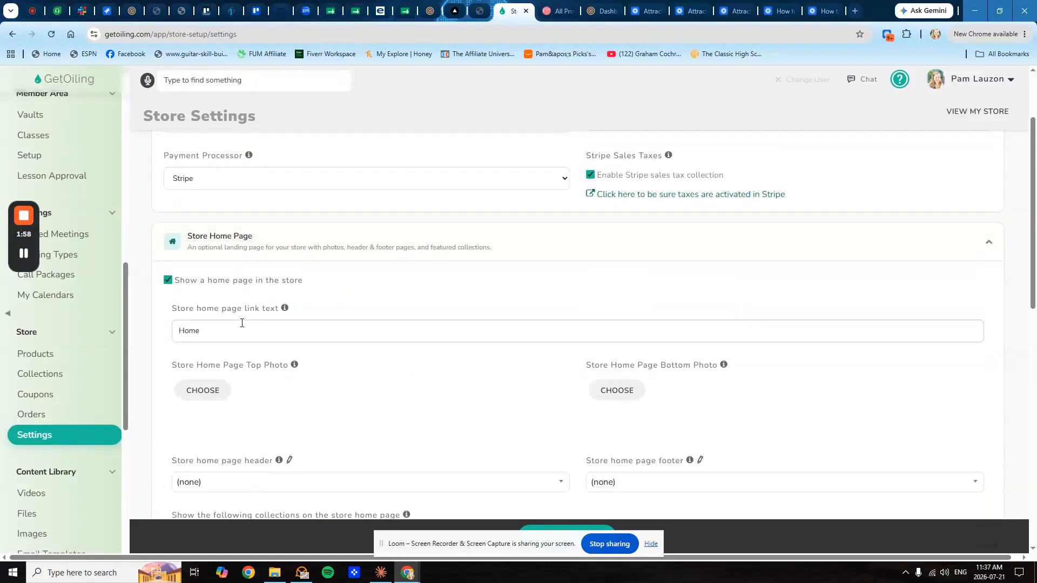
click(212, 281)
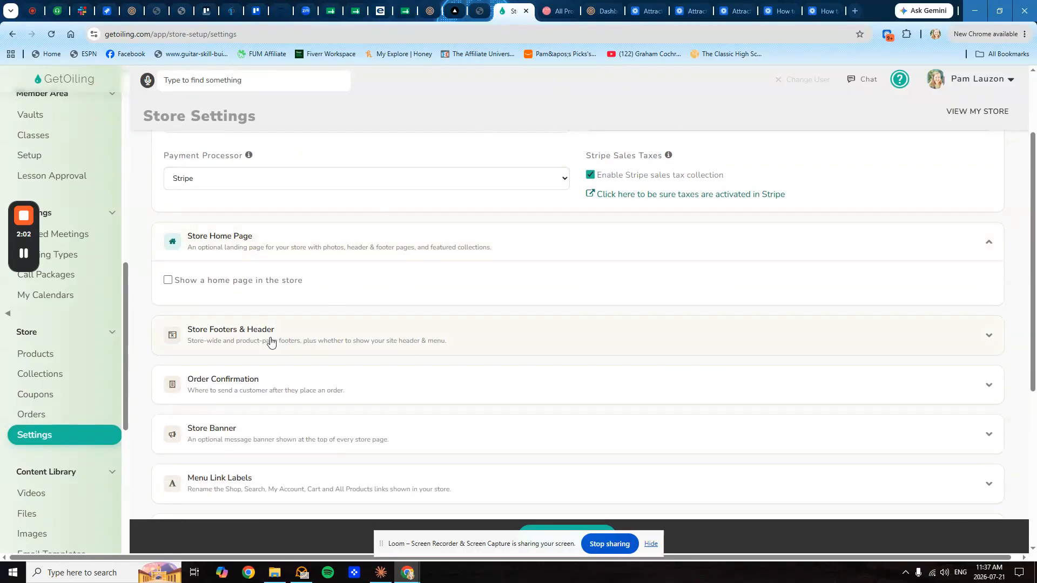
Expand the Store Footers & Header section and check the menu and footer on the live store page
click(239, 336)
scroll(336, 322, down, 2)
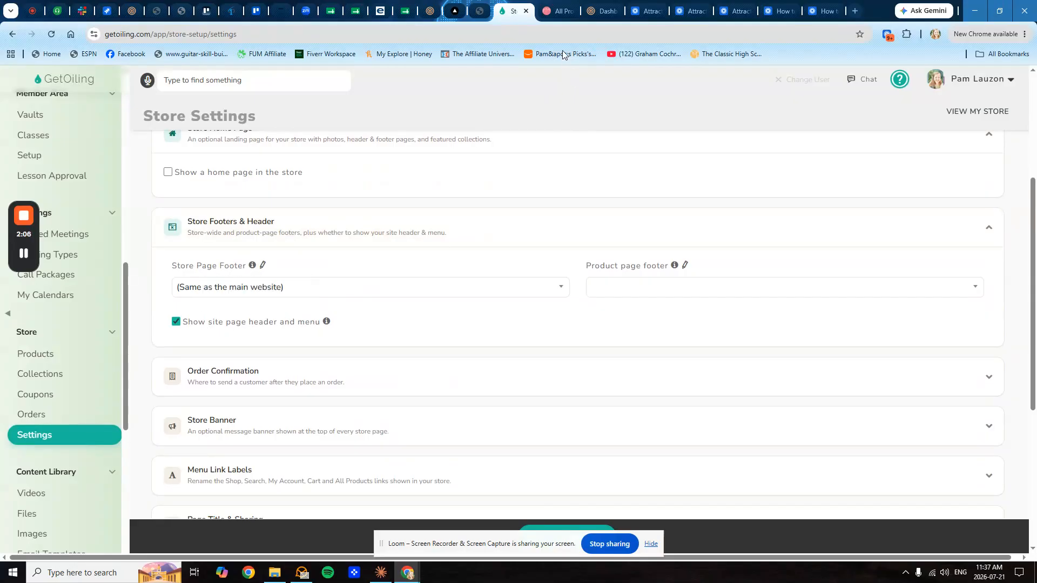
click(558, 11)
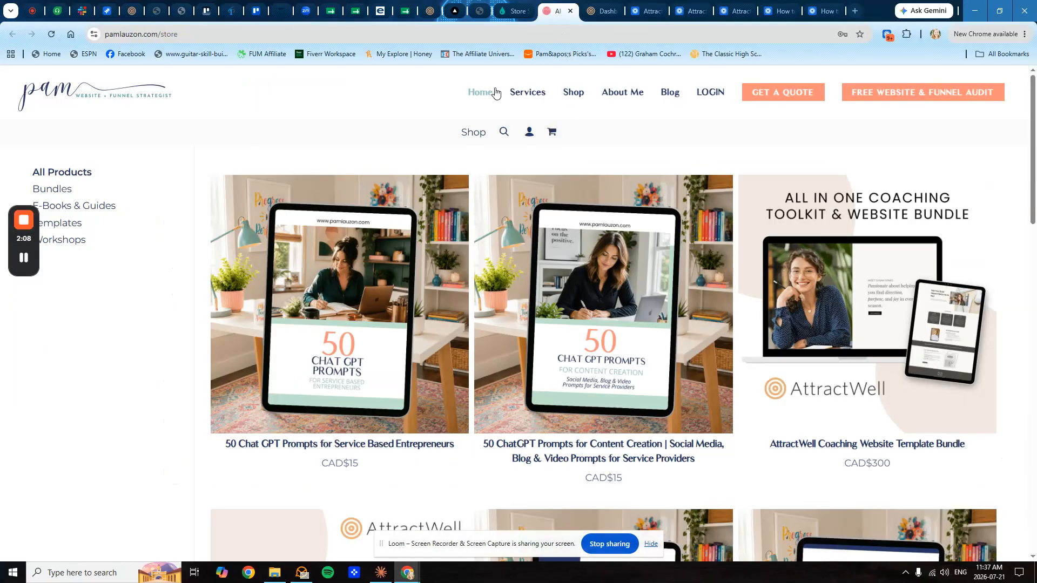
scroll(507, 454, down, 15)
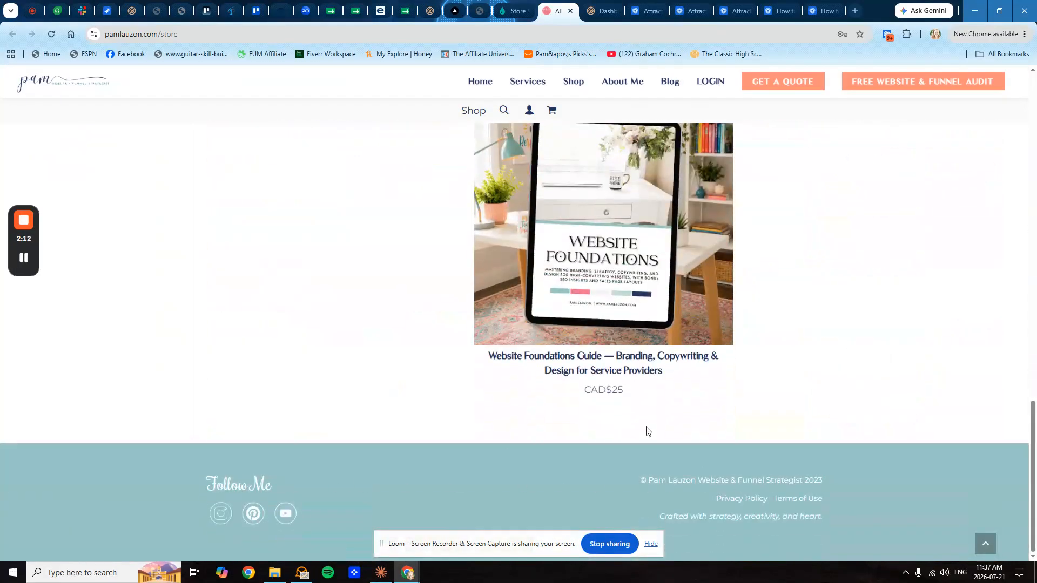
click(517, 11)
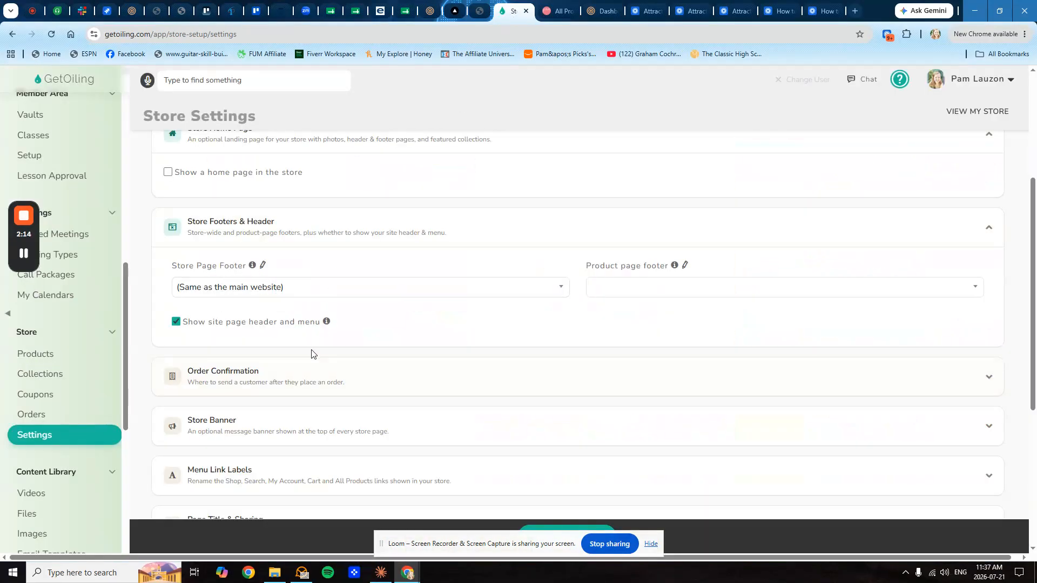
Look at the pages available as the store page footer and at the site page header and menu option
click(218, 292)
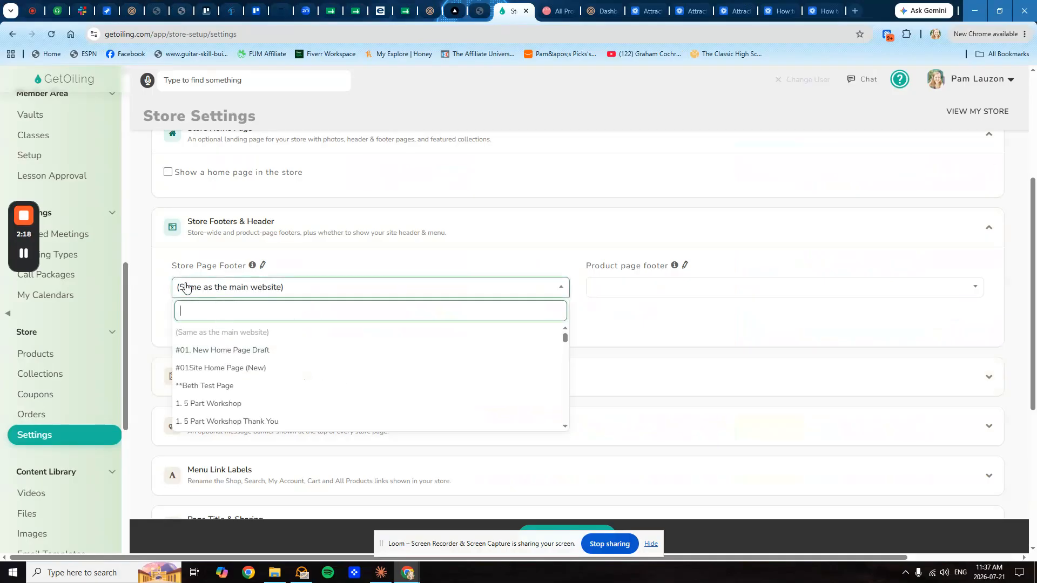
click(166, 277)
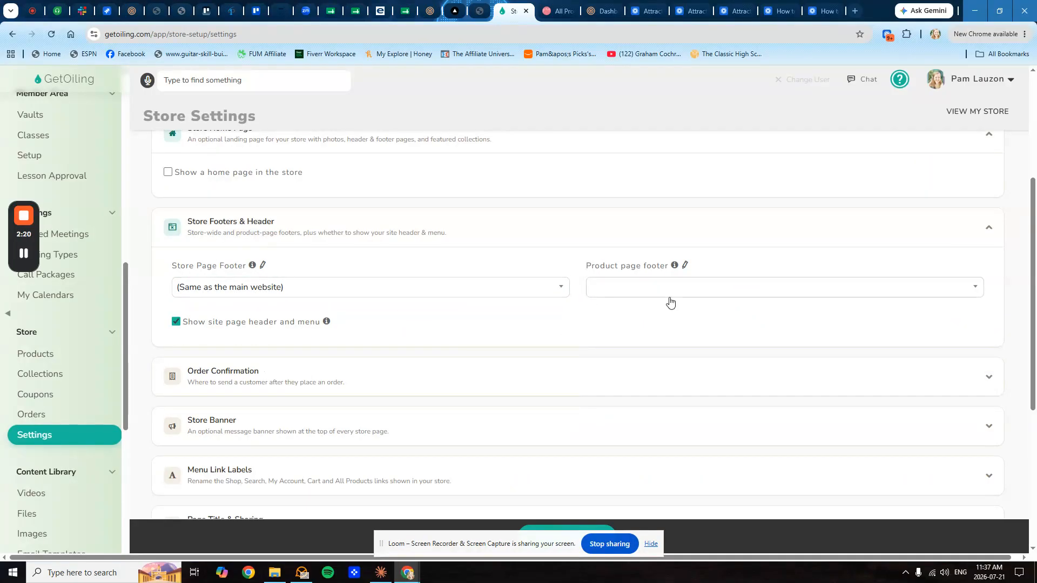
click(231, 323)
Review the live store's footer and header menu again and return to the store settings
click(556, 11)
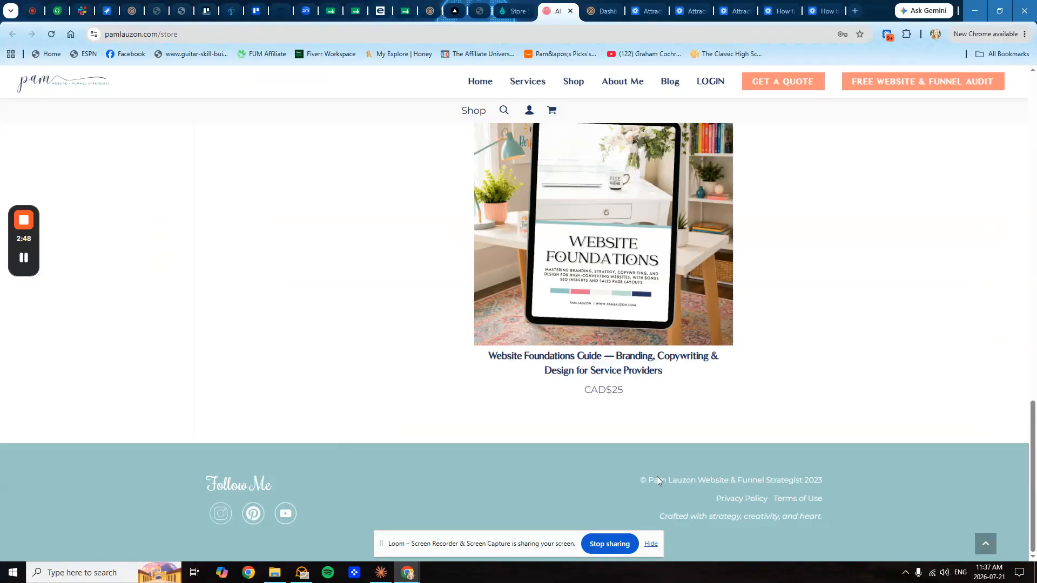
scroll(657, 477, up, 15)
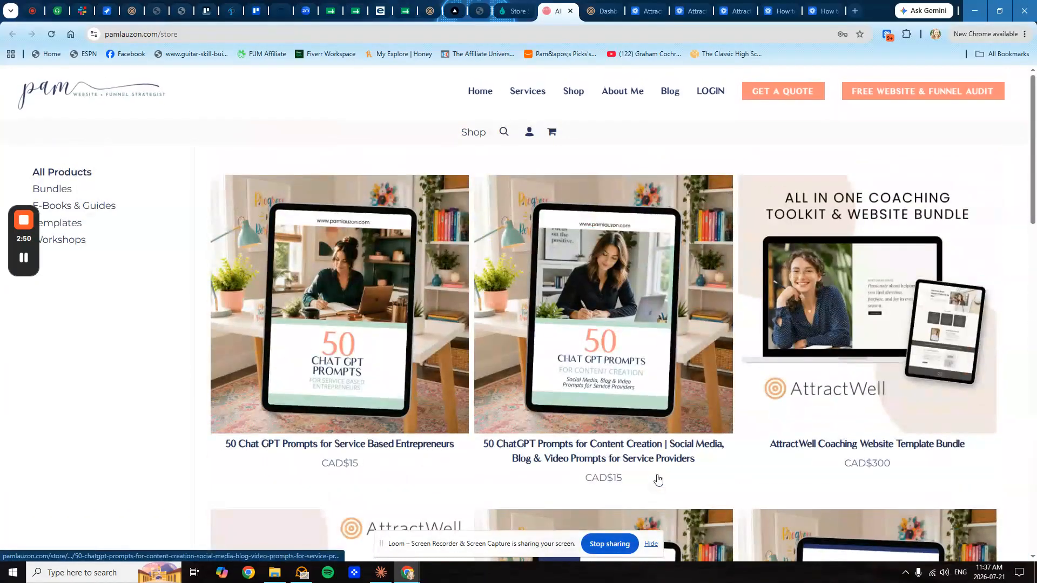
scroll(657, 479, down, 15)
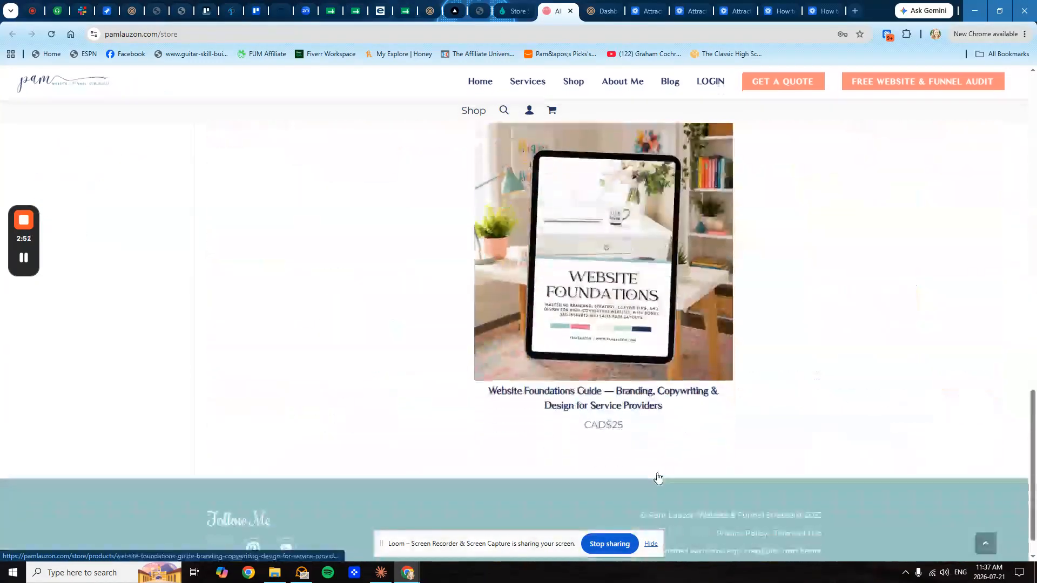
scroll(672, 445, up, 15)
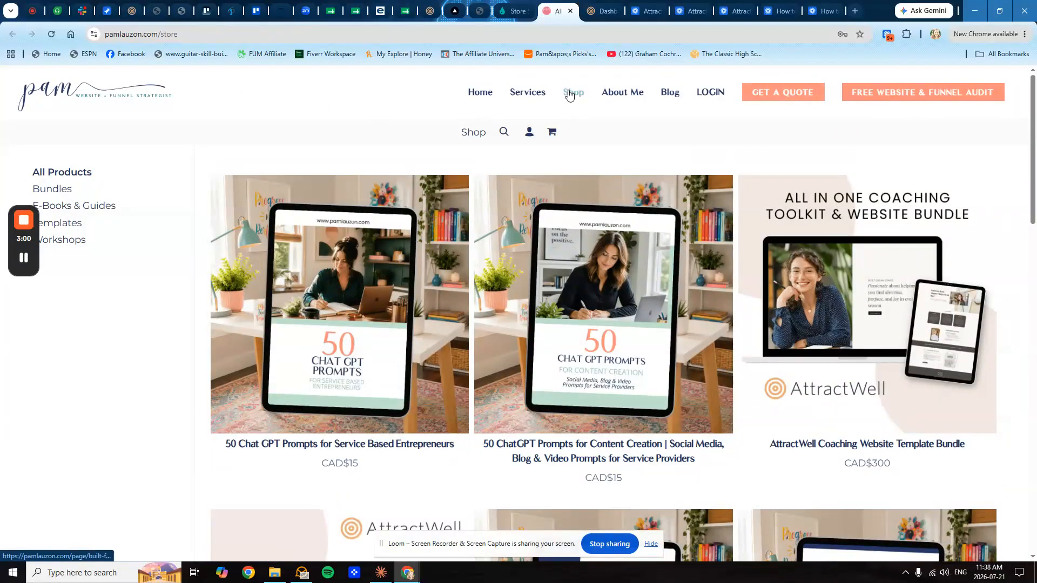
click(519, 12)
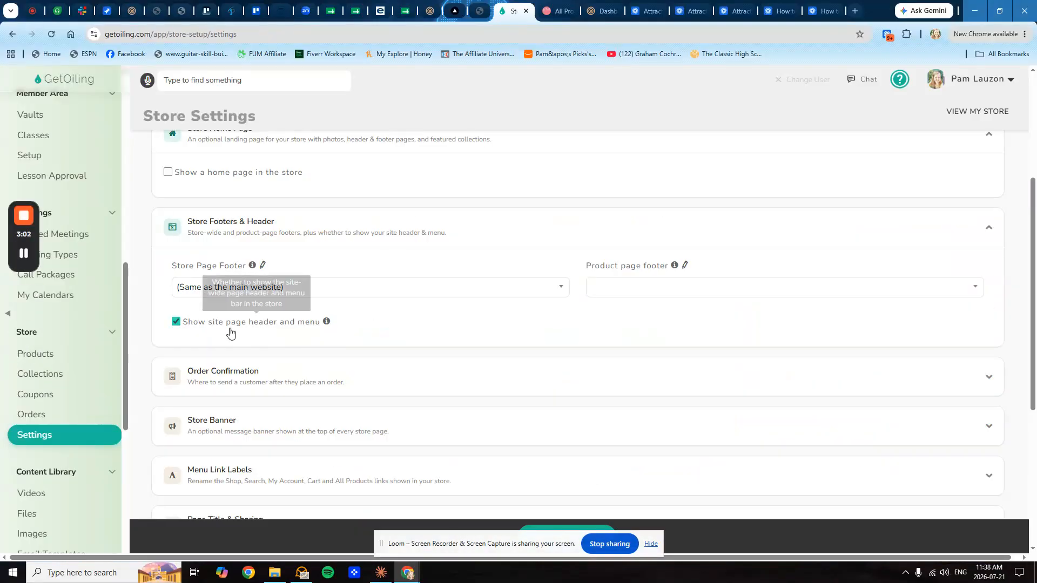
Expand the Order Confirmation section and review the built-in page, custom URL and page options for customers after an order
scroll(230, 324, down, 1)
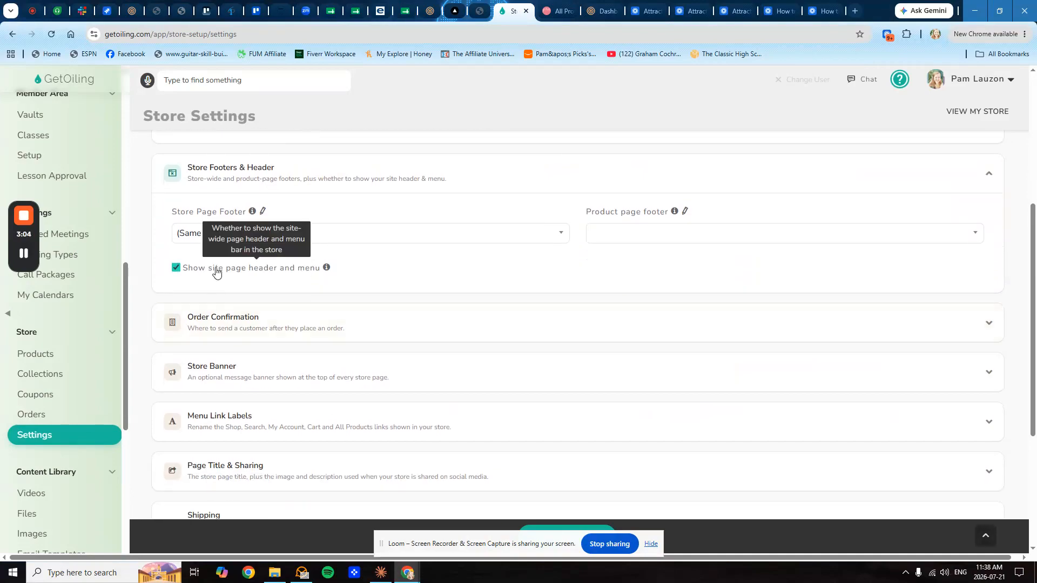
click(246, 327)
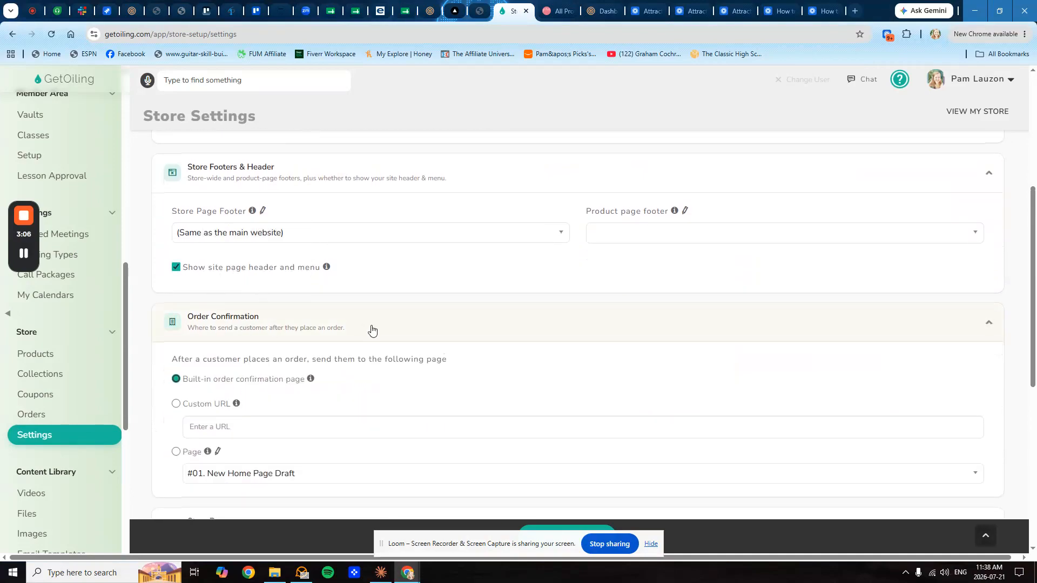
scroll(371, 330, down, 2)
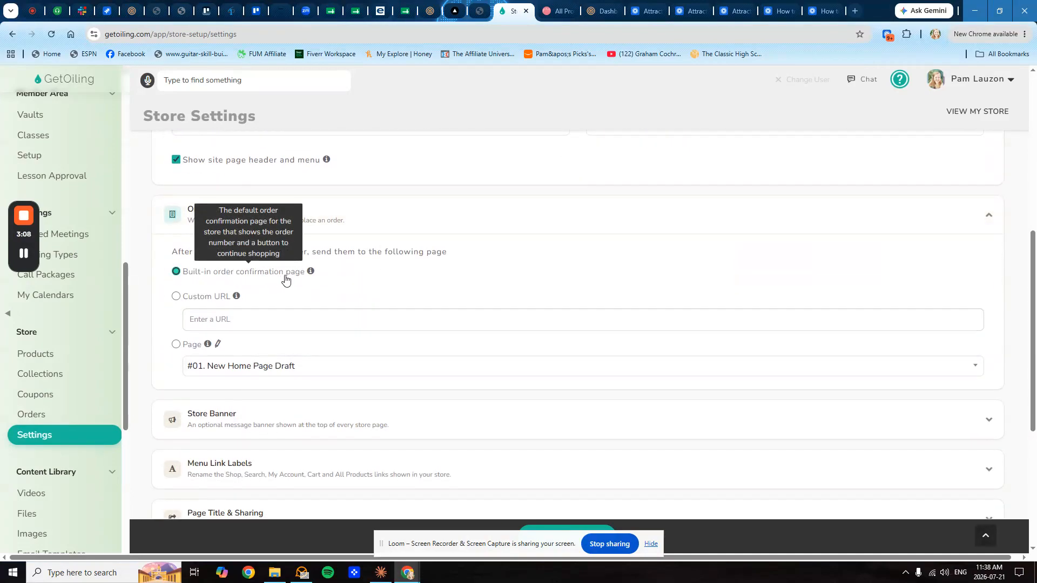
Expand the Store Banner section to review its message and color fields, and check the banner area on the live store
scroll(267, 323, down, 2)
click(262, 317)
scroll(240, 306, down, 2)
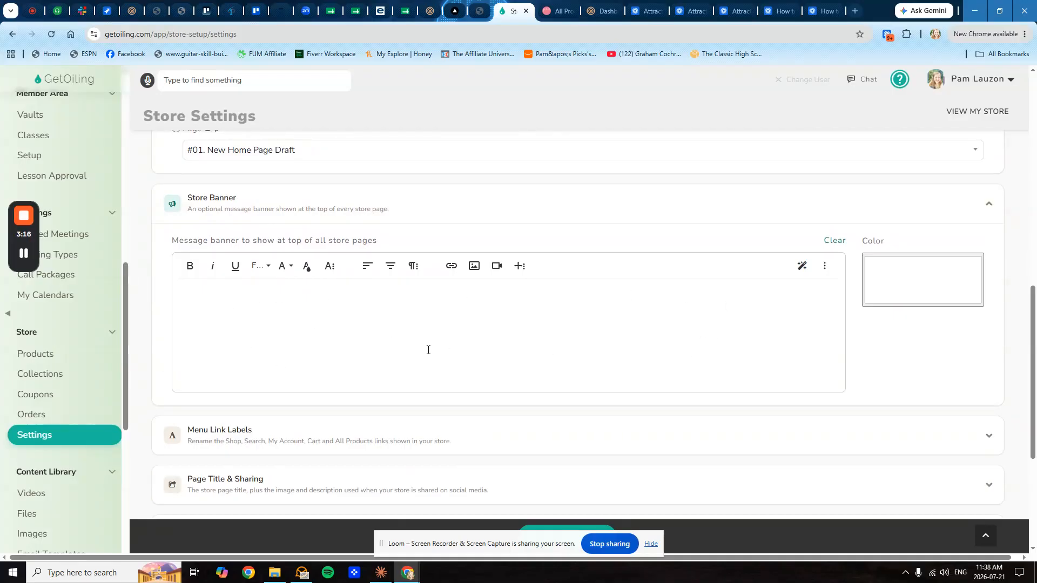
click(566, 11)
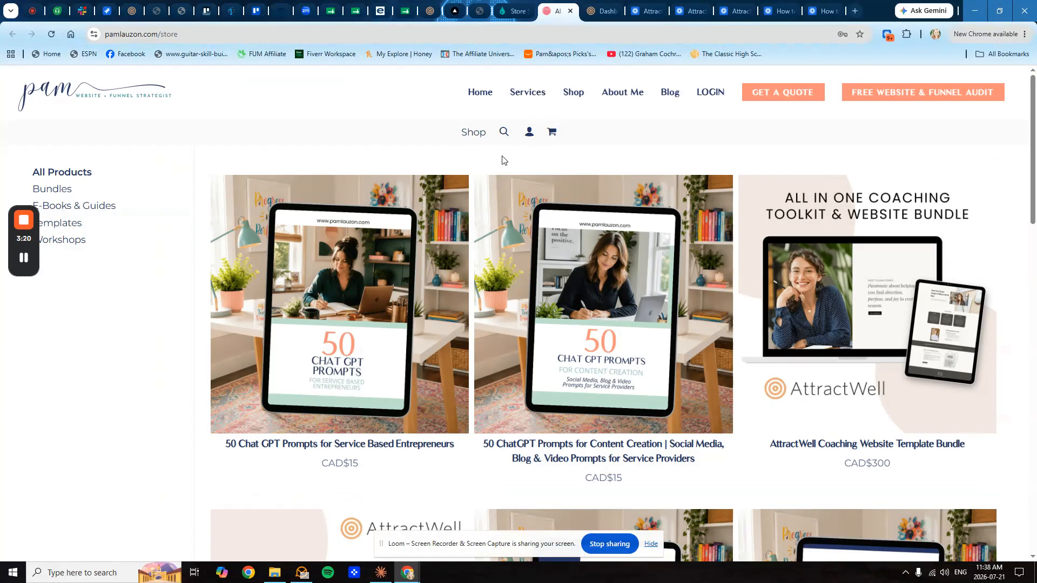
Expand the Menu Link Labels section and compare its link texts with the shop menu on the live store
scroll(414, 316, down, 3)
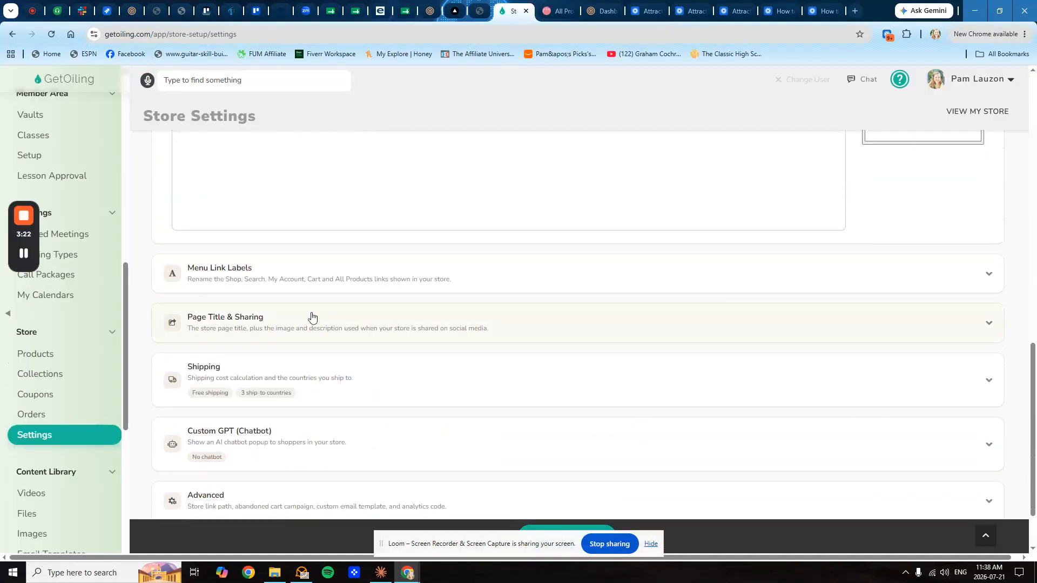
click(243, 273)
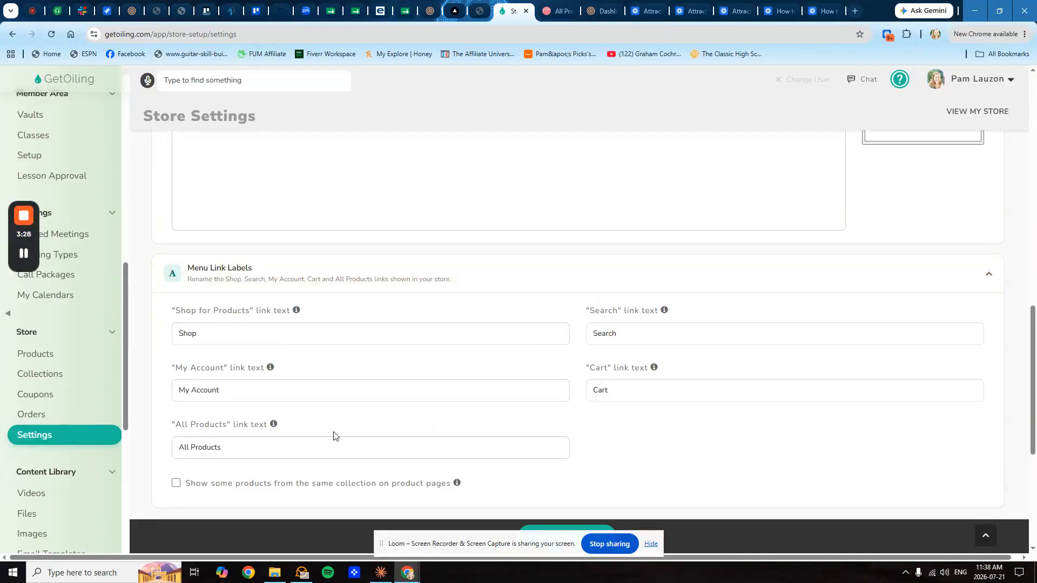
click(559, 11)
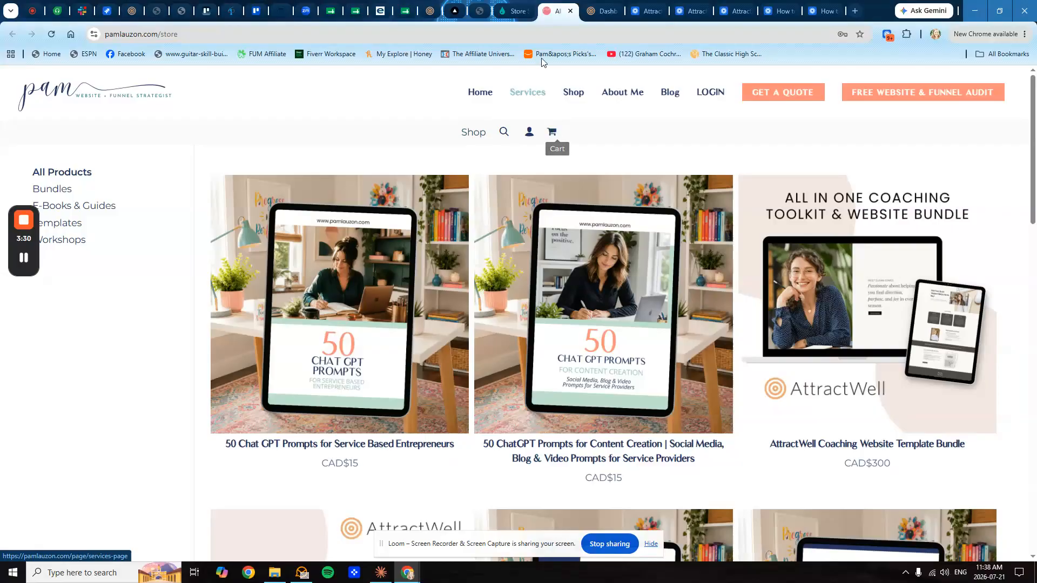
click(513, 11)
Expand the Page Title & Sharing section and review the custom share image, store page title and sharing description
scroll(398, 331, down, 5)
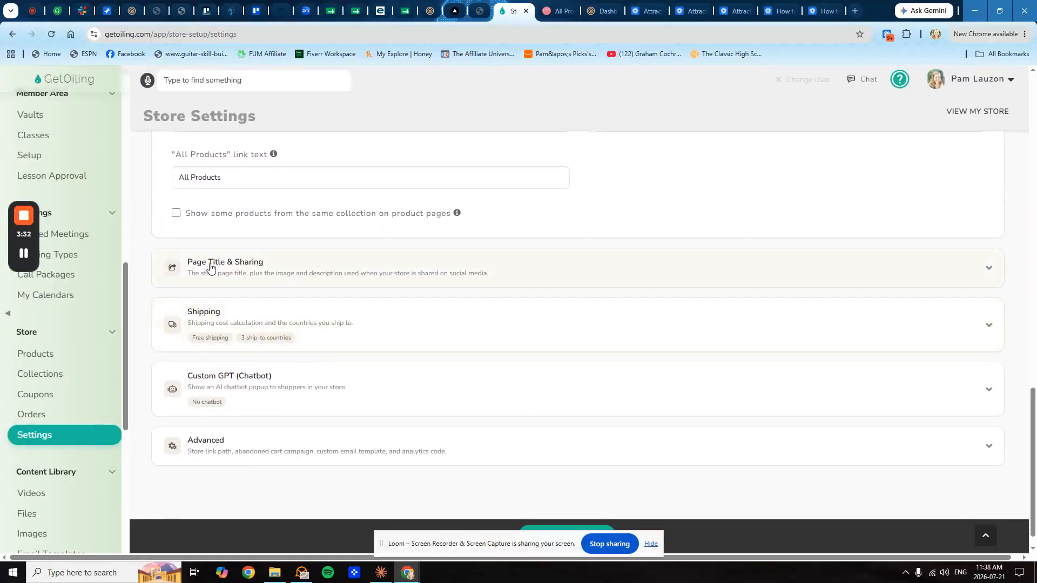
click(227, 262)
scroll(333, 351, down, 2)
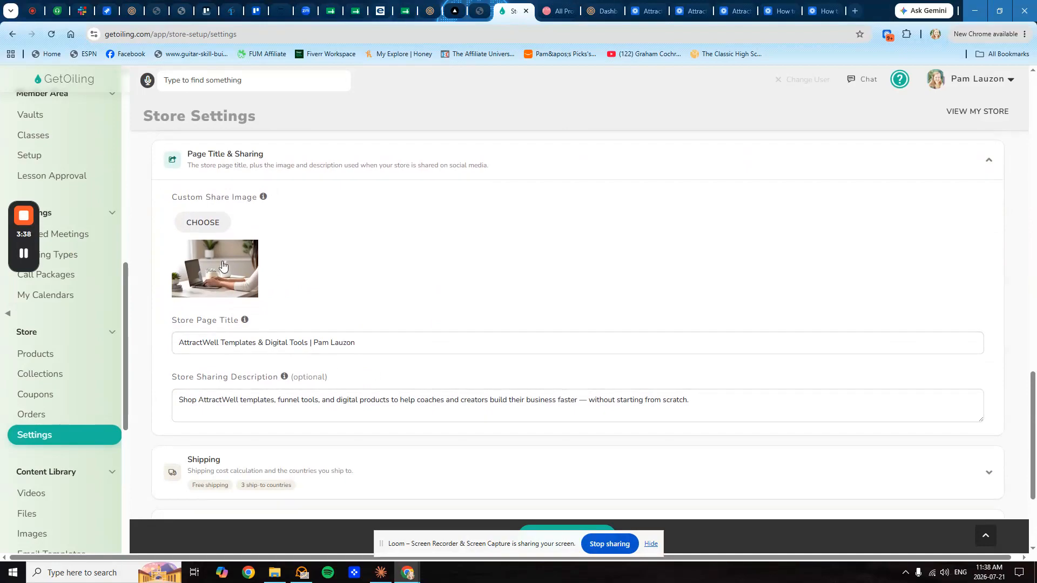
scroll(344, 309, down, 2)
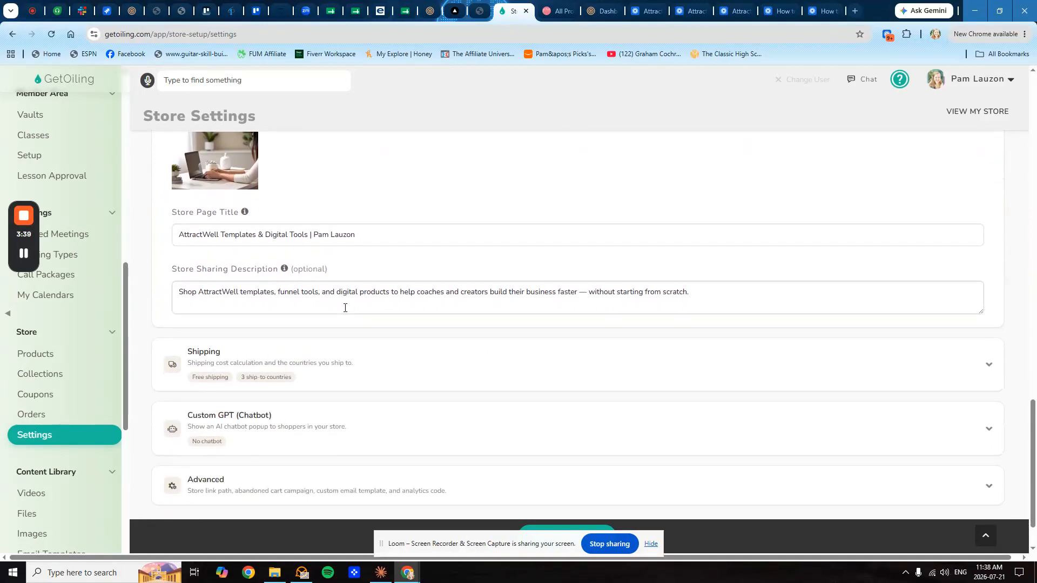
Expand the Shipping section and review the shipping cost options and the list of allowed shipping countries
click(207, 356)
scroll(200, 266, down, 3)
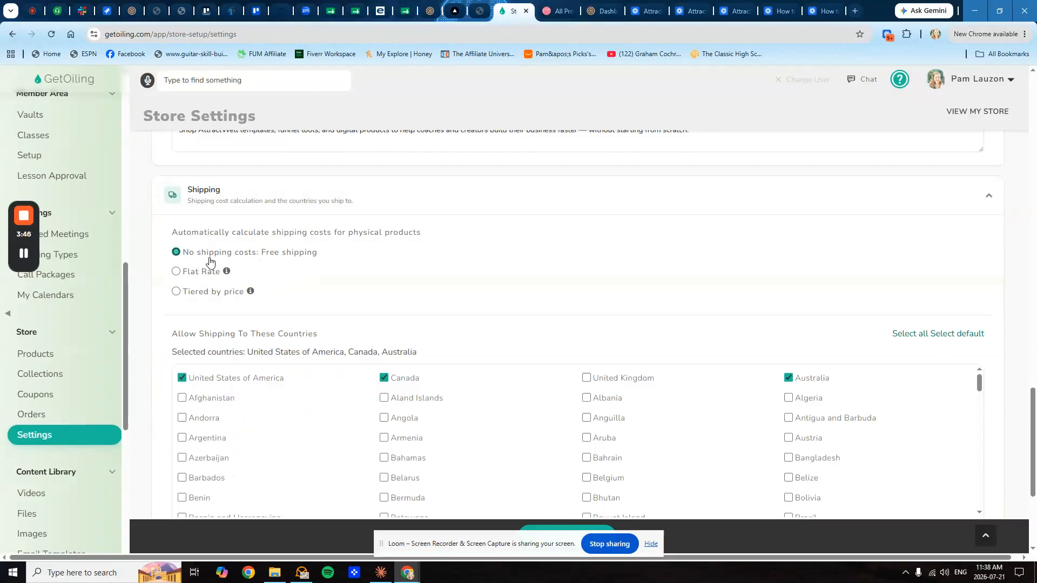
scroll(258, 312, down, 1)
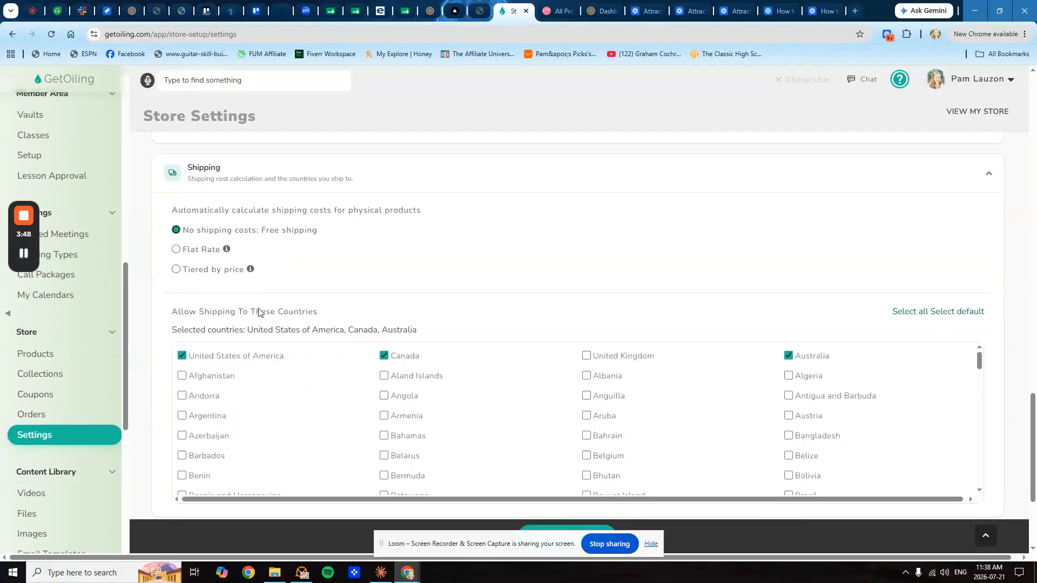
scroll(259, 312, down, 3)
scroll(313, 274, down, 4)
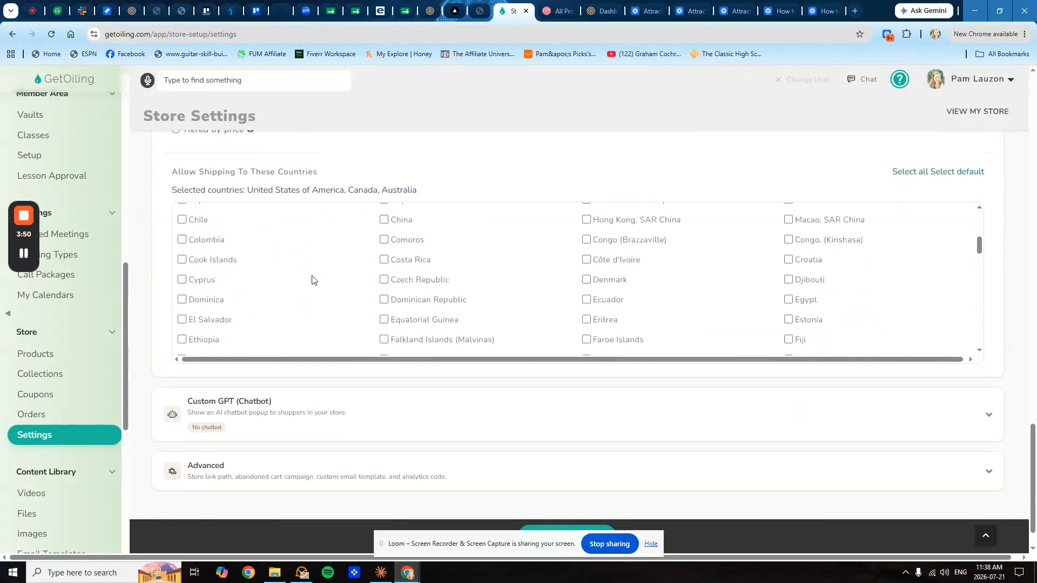
scroll(312, 280, down, 1)
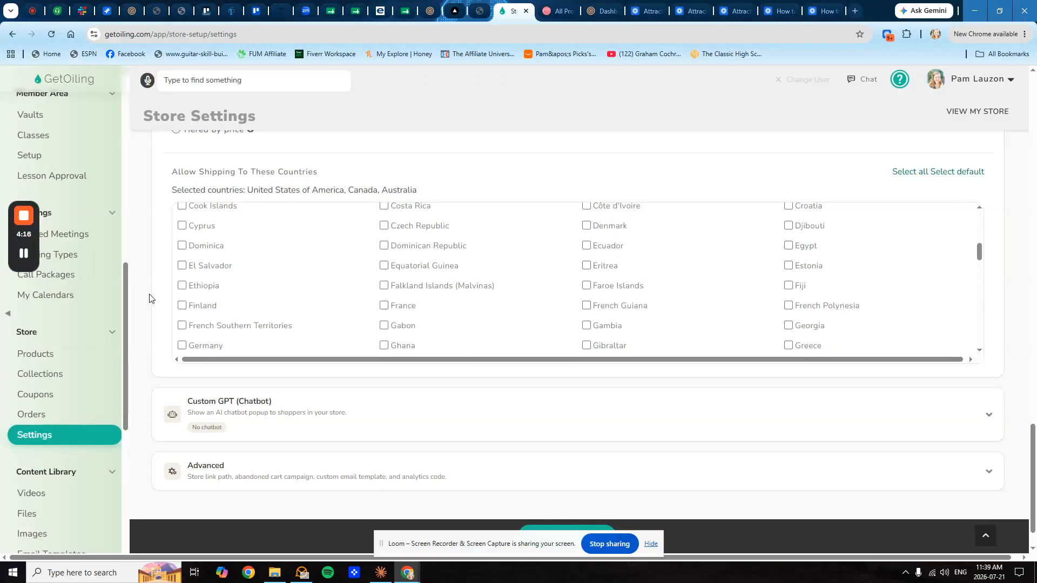
scroll(150, 298, up, 6)
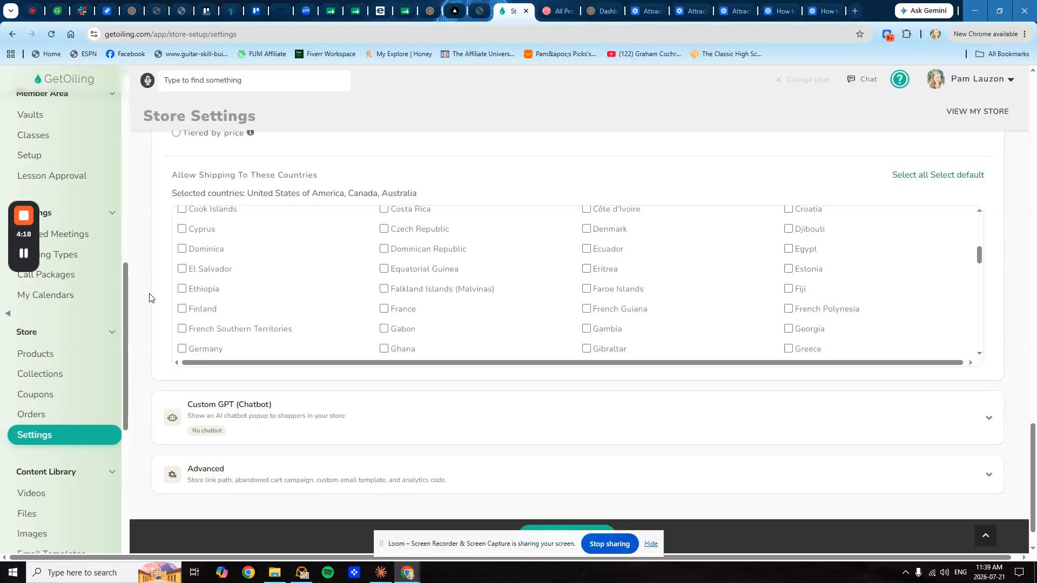
scroll(149, 298, down, 3)
scroll(150, 294, down, 1)
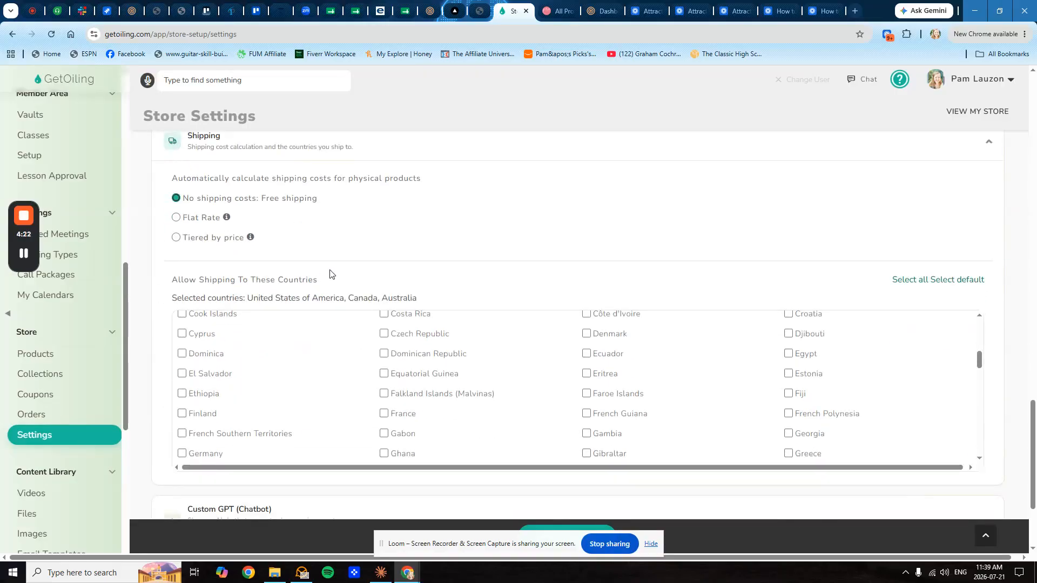
scroll(329, 273, down, 4)
scroll(338, 269, down, 6)
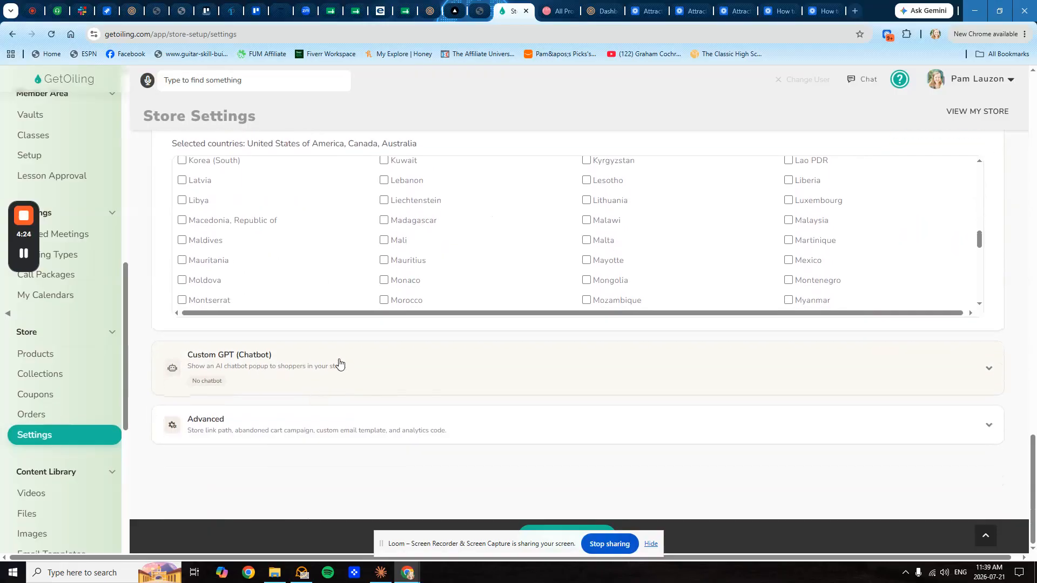
Expand the Custom GPT (Chatbot) and Advanced sections and review the chatbot, link path, abandoned cart, email template and analytics settings
click(247, 365)
scroll(358, 367, down, 1)
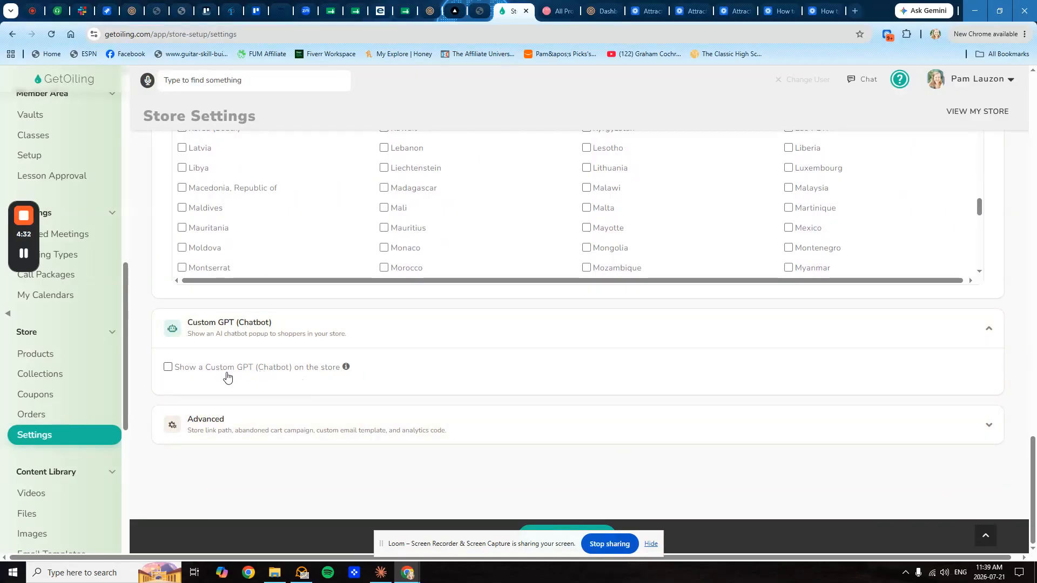
click(222, 433)
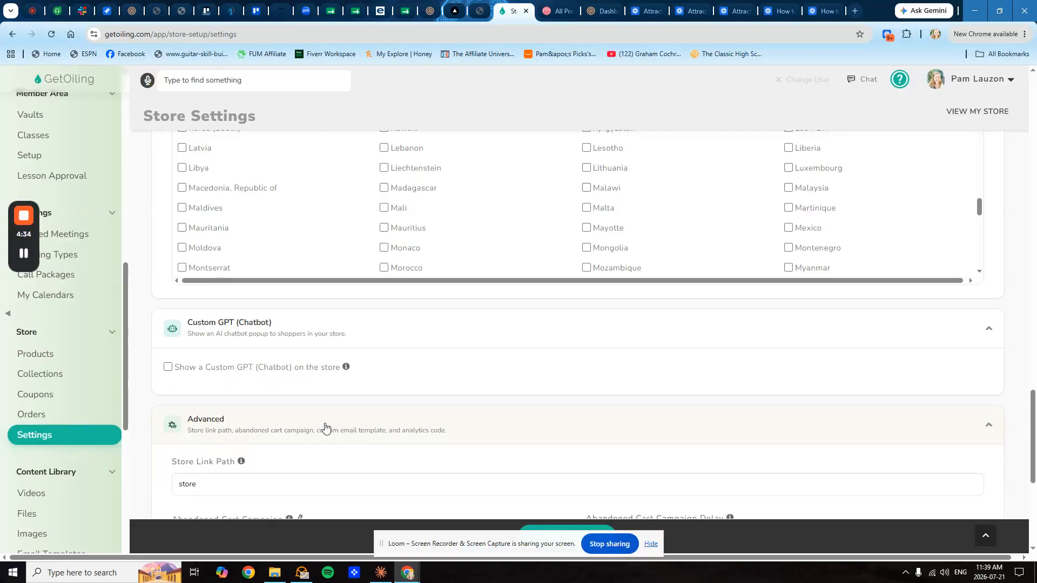
scroll(324, 429, down, 4)
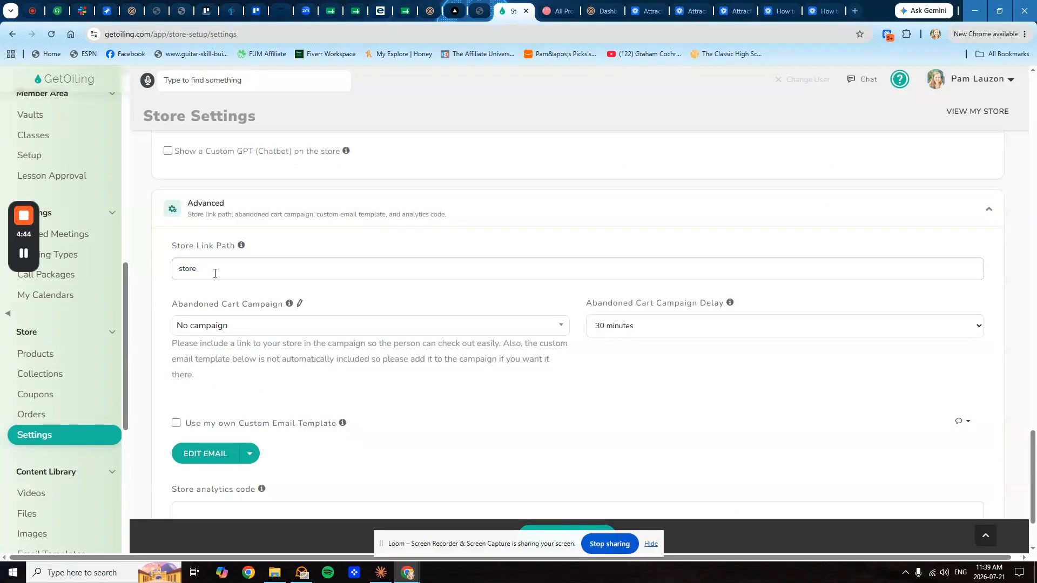
scroll(215, 273, down, 2)
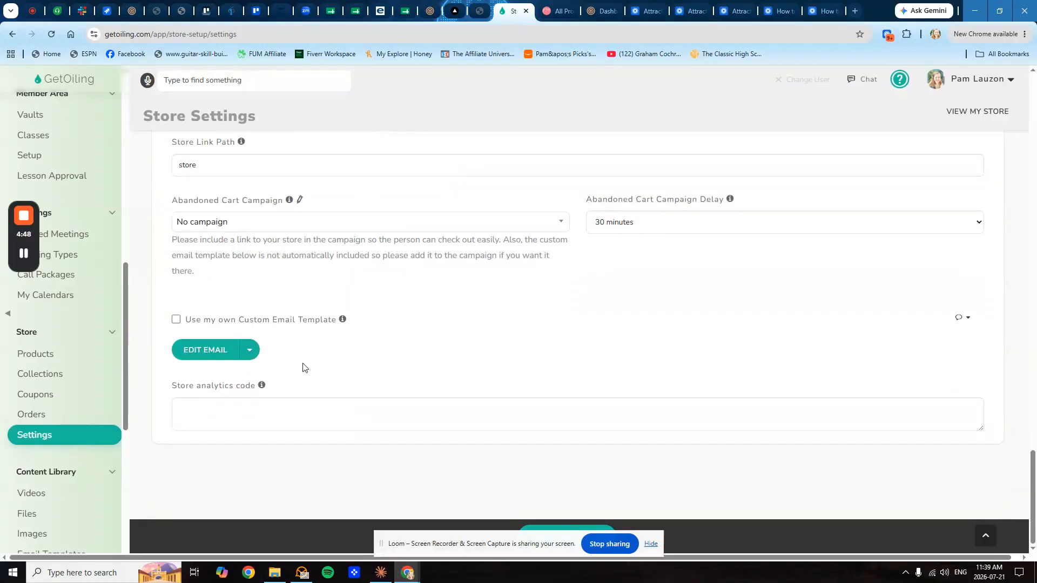
mouse_move(342, 320)
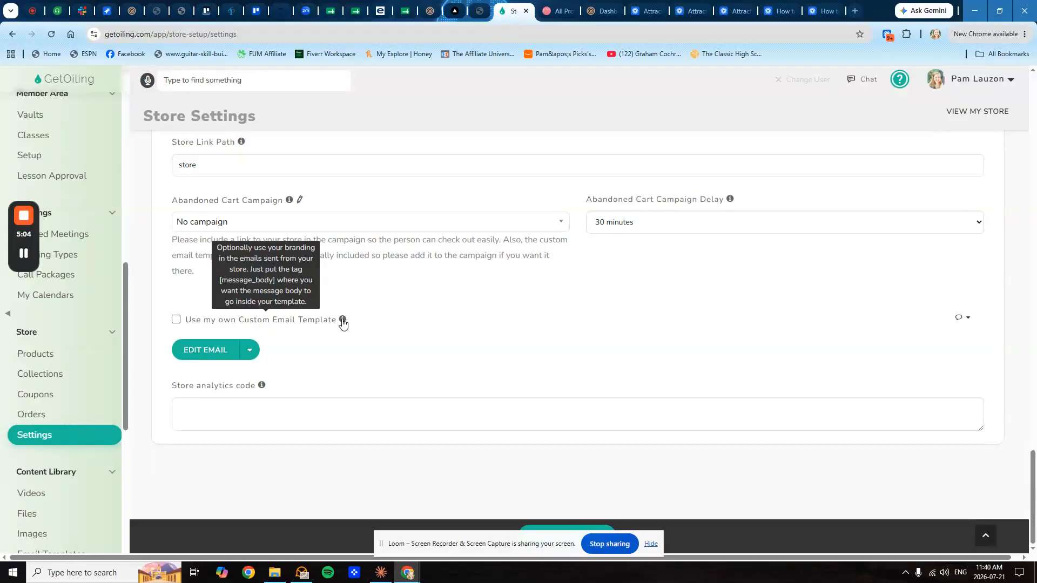
Start a new product in the store's product list and set its product type to Listing Only
scroll(370, 335, up, 5)
scroll(372, 335, up, 15)
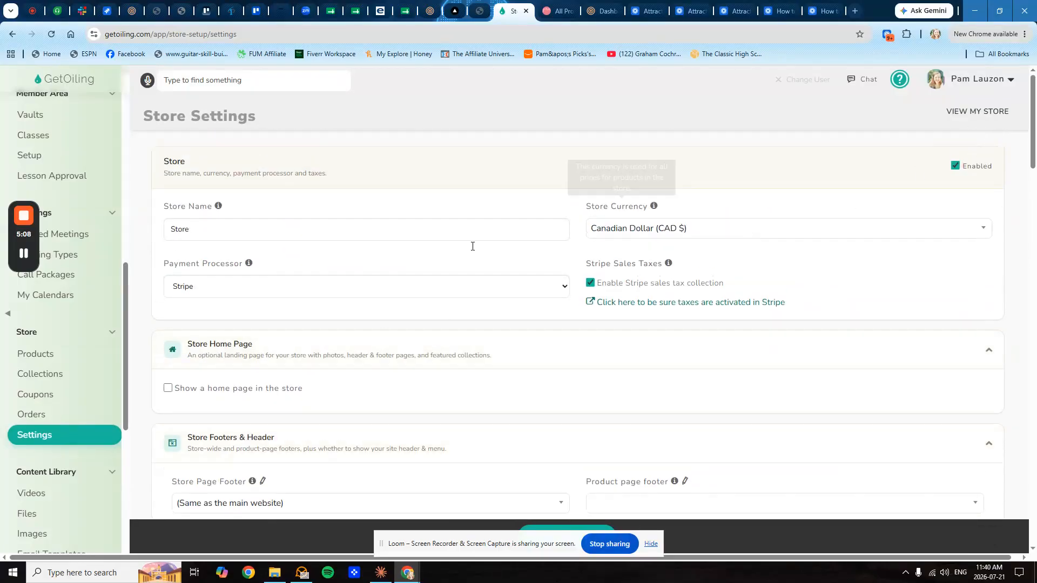
click(56, 361)
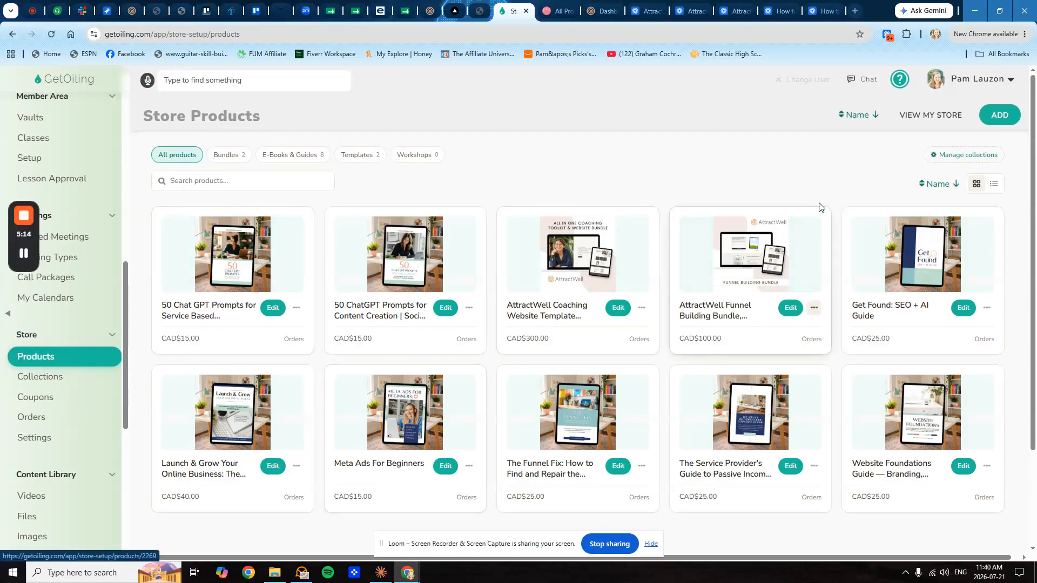
click(1000, 115)
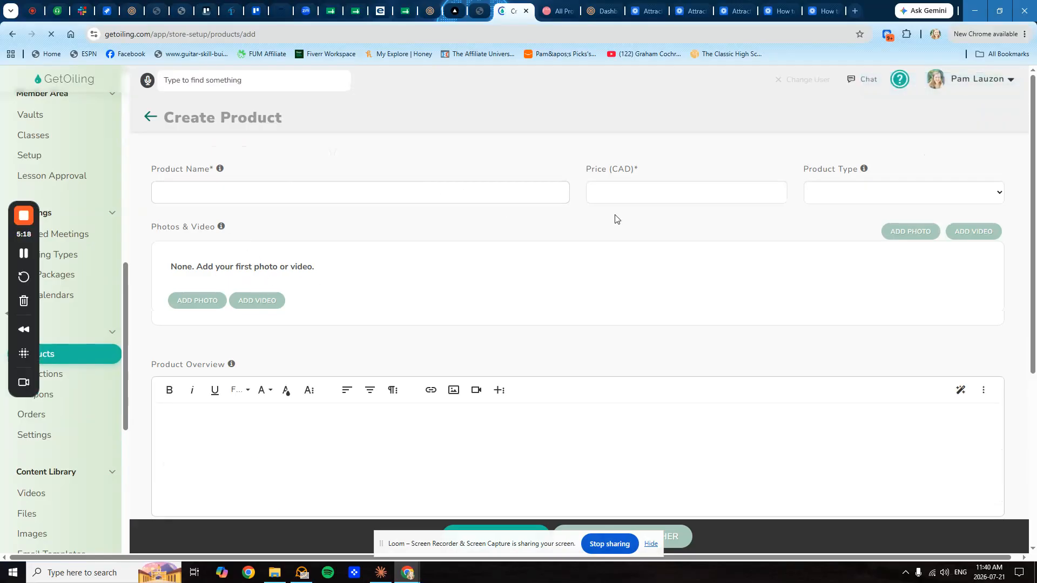
click(875, 194)
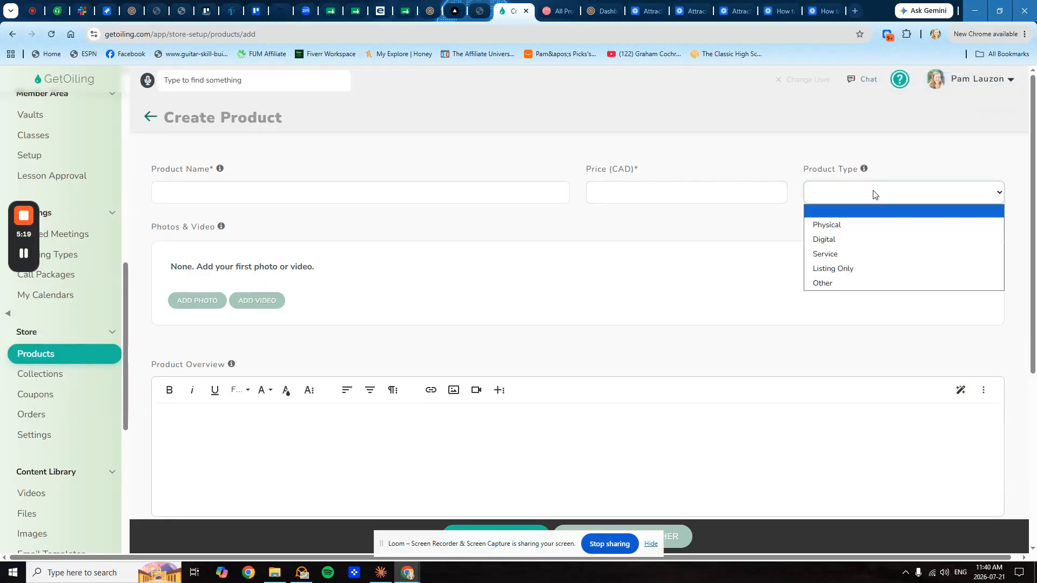
click(833, 269)
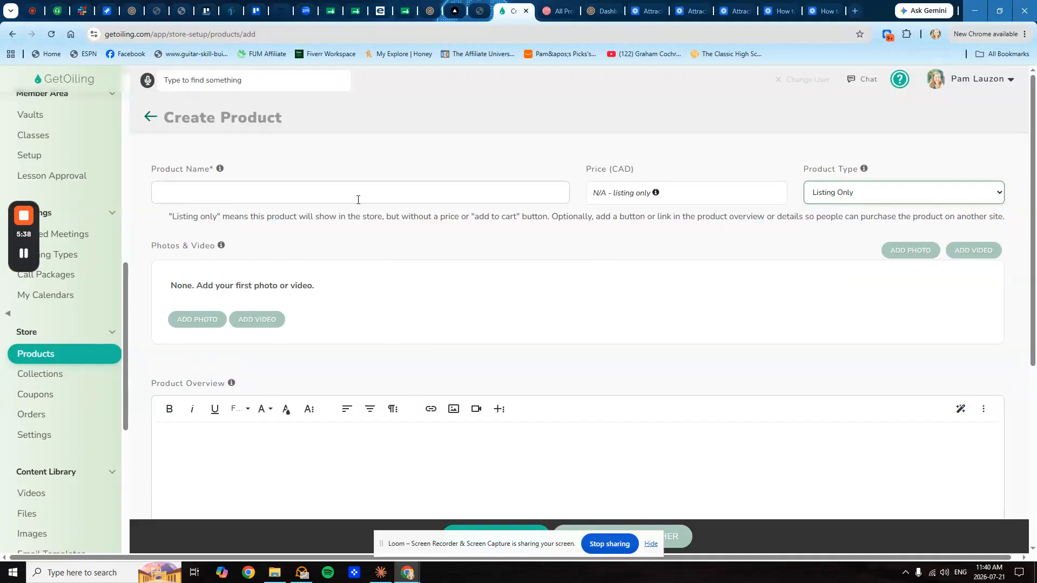
Insert a Coral button into the Product Overview text of the new listing-only product
scroll(511, 192, down, 2)
scroll(600, 142, up, 2)
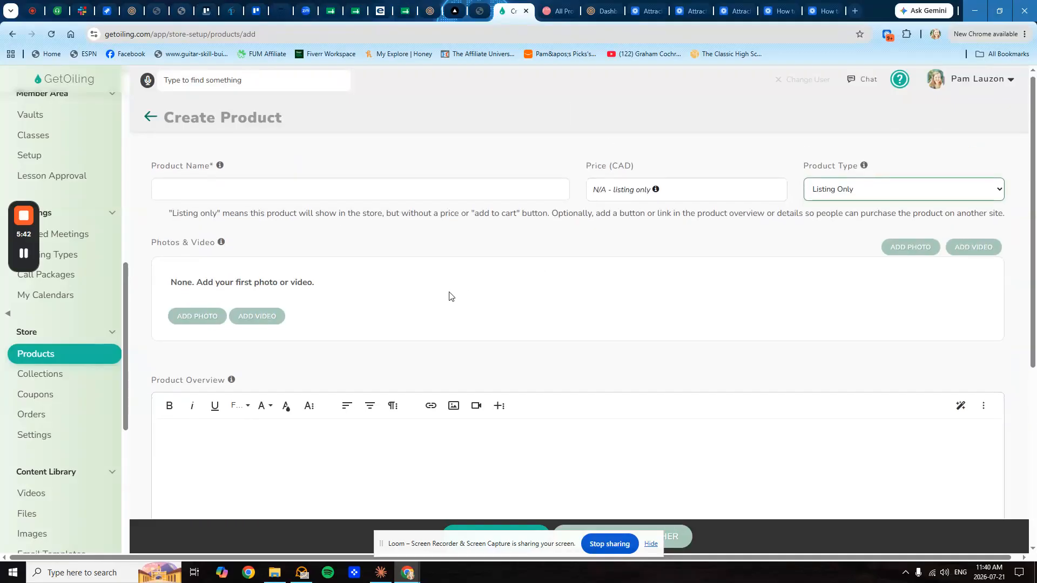
scroll(378, 264, down, 3)
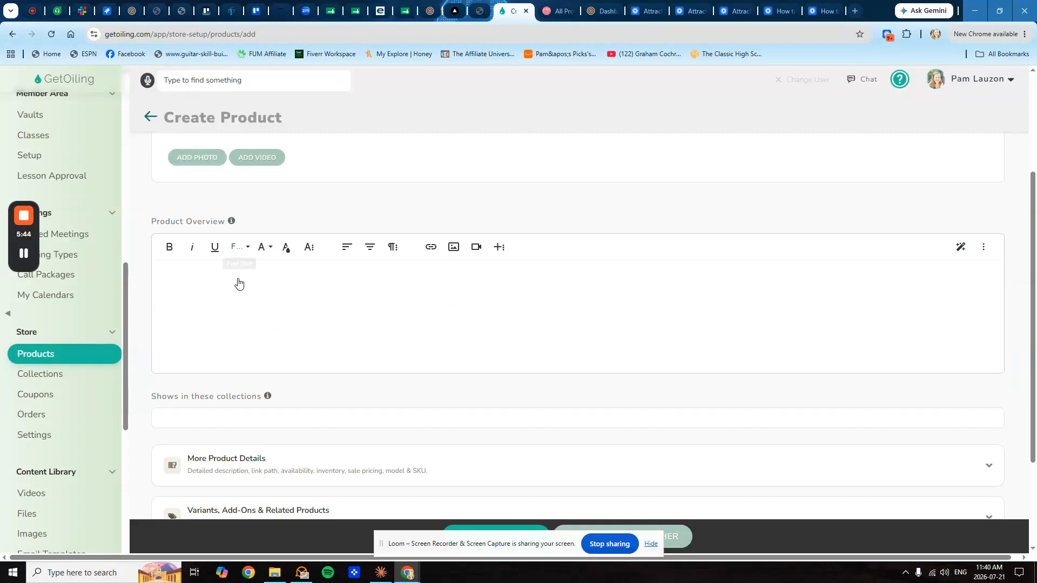
scroll(277, 331, down, 2)
scroll(370, 313, up, 3)
click(377, 339)
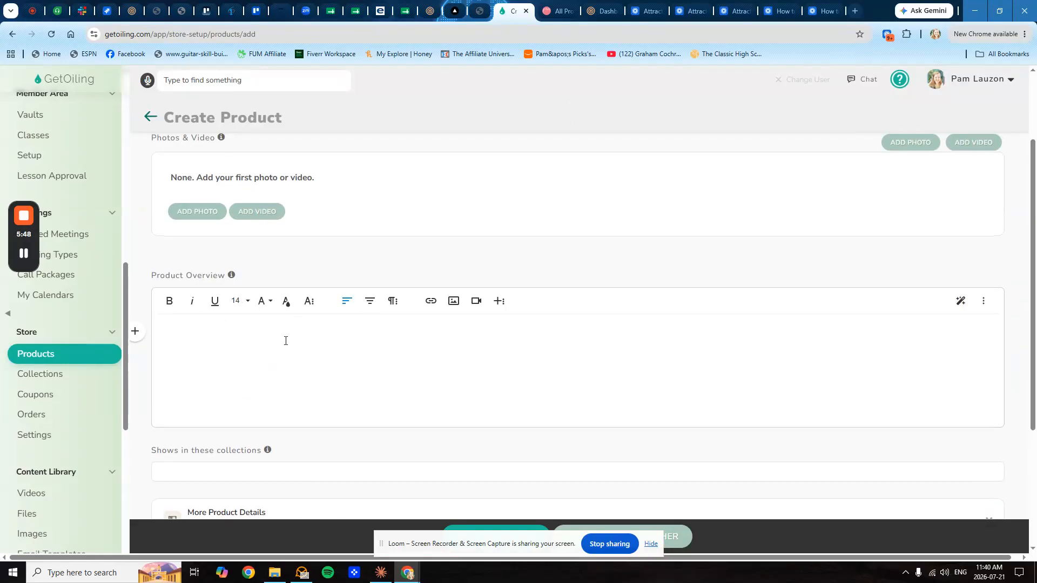
click(499, 301)
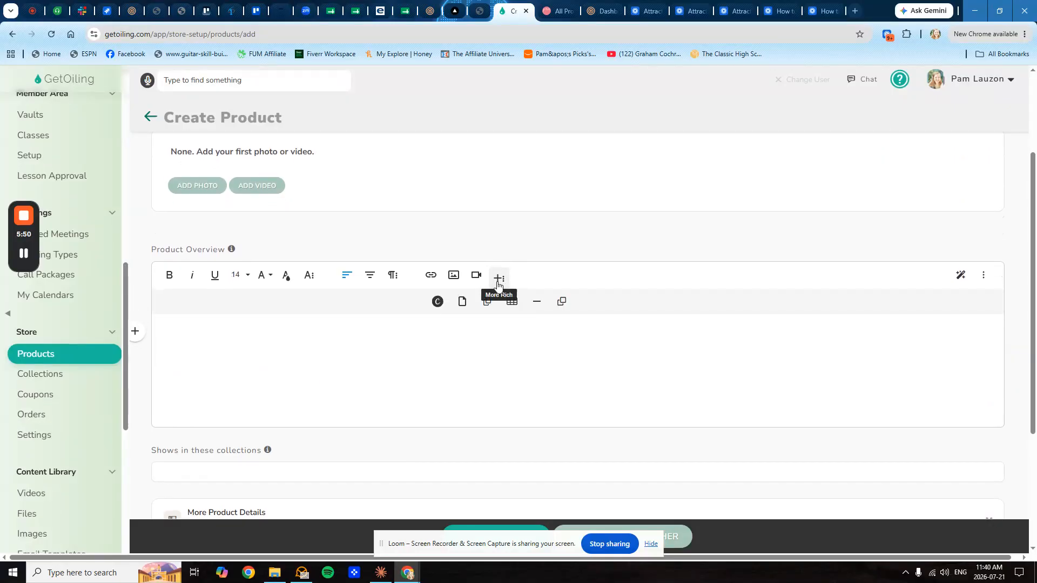
click(562, 301)
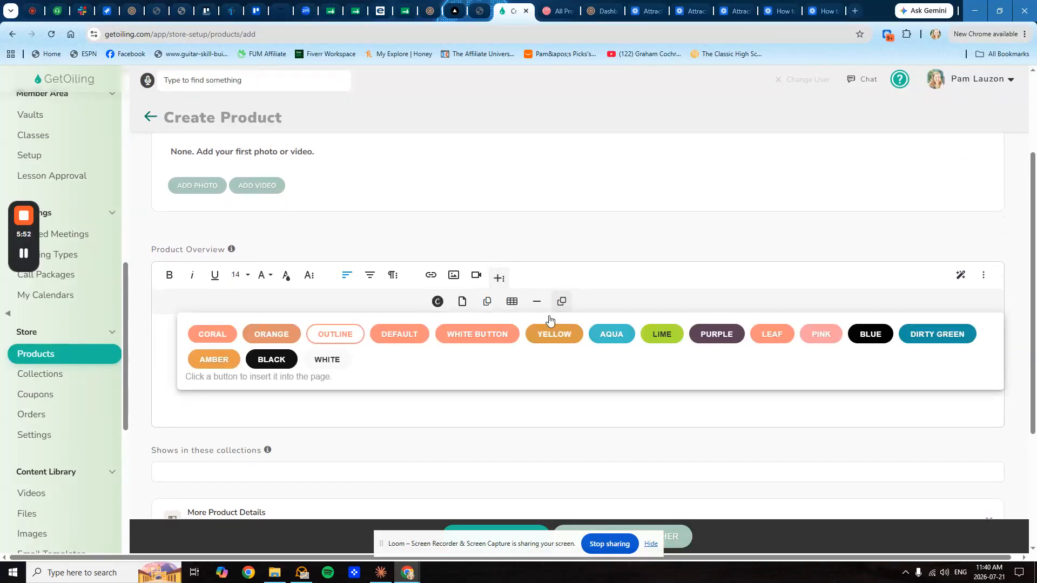
click(211, 336)
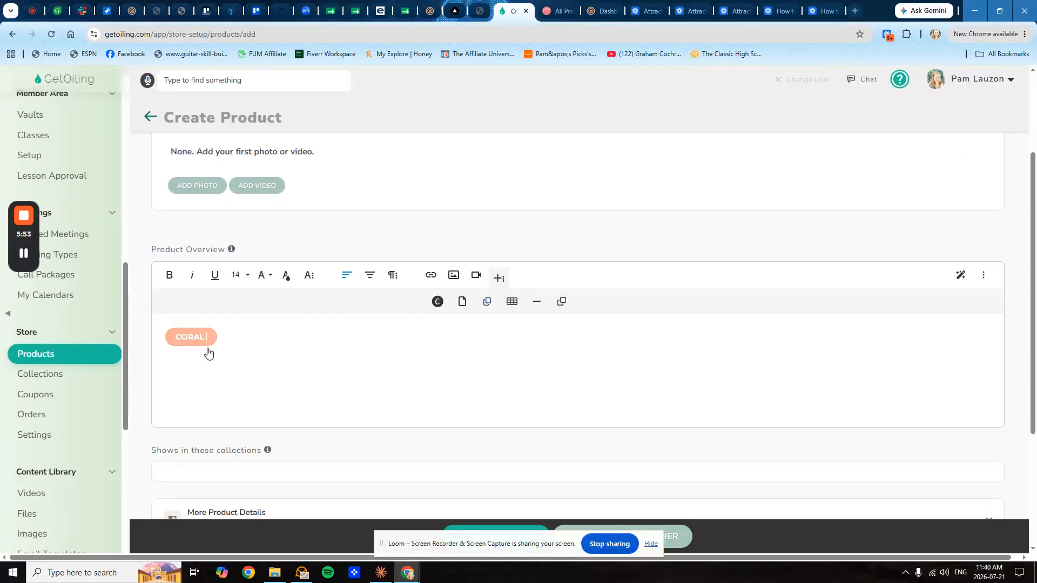
Open the Coral button's link for editing, review its URL and text fields, and update it without changes
click(173, 344)
click(141, 368)
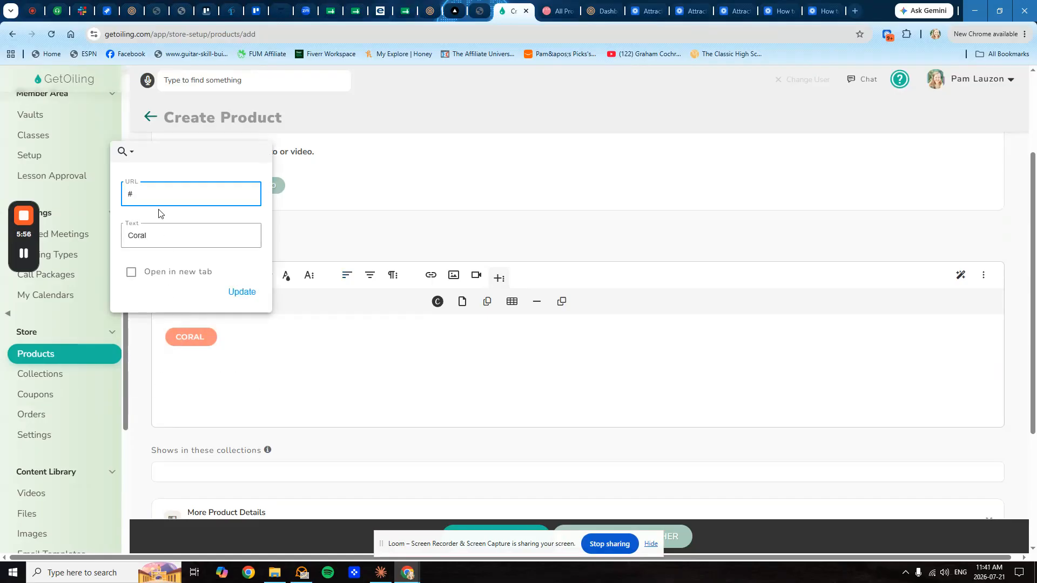
double_click(149, 194)
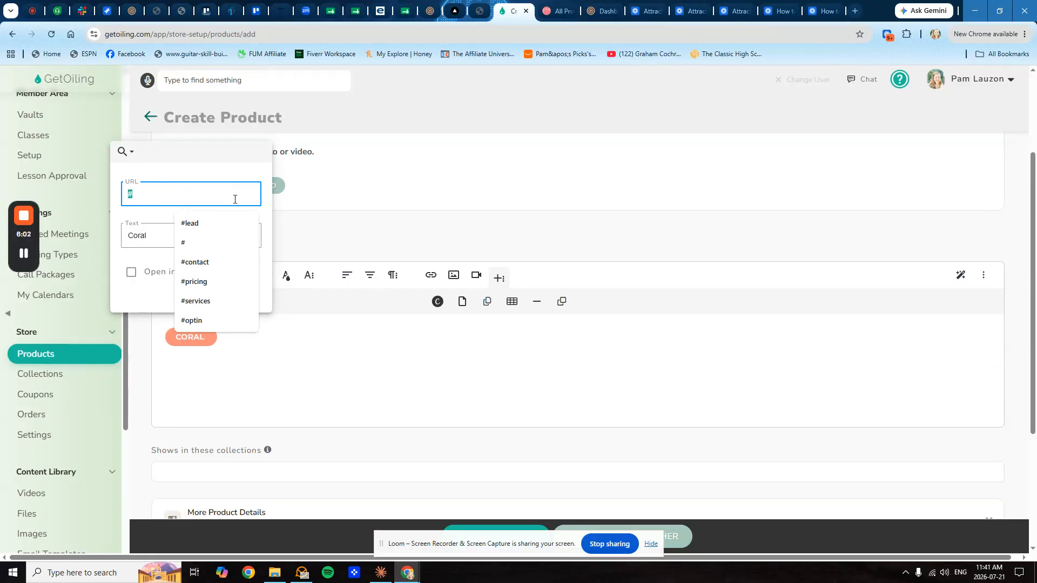
click(139, 235)
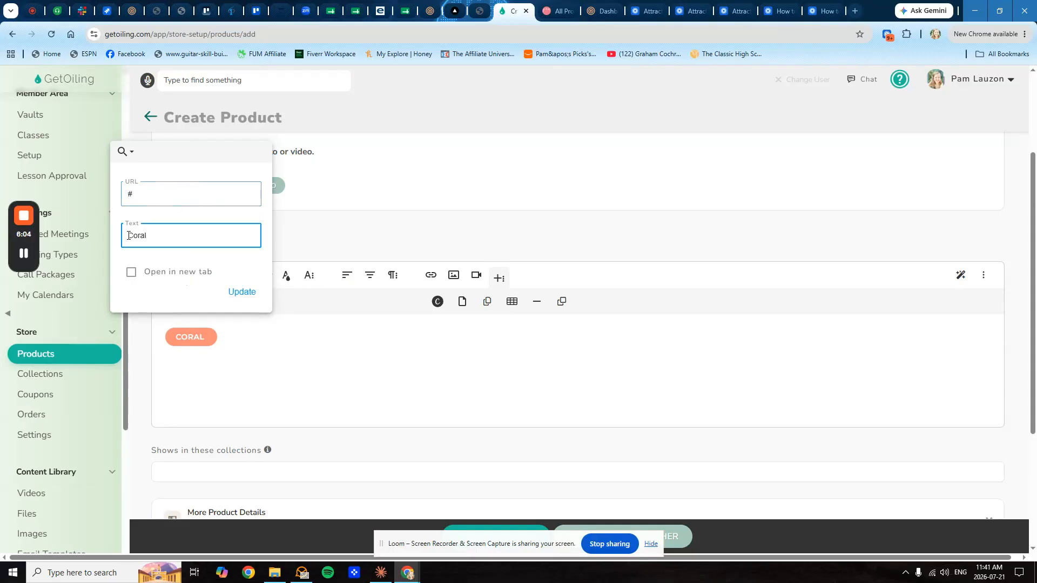
drag(127, 236, 165, 236)
click(238, 293)
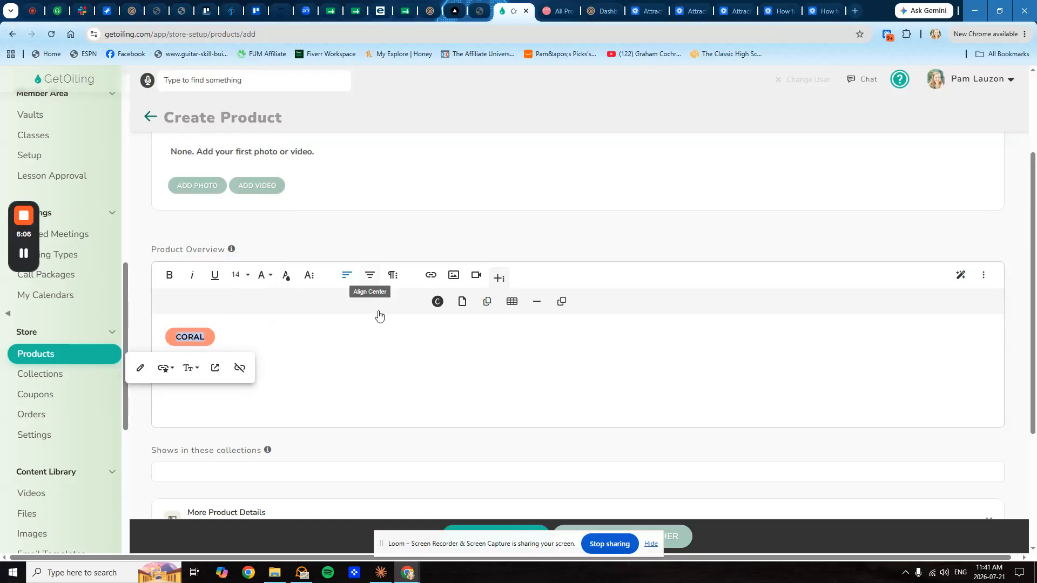
Remove the Coral button's link from the Product Overview and delete its leftover text
scroll(493, 371, up, 3)
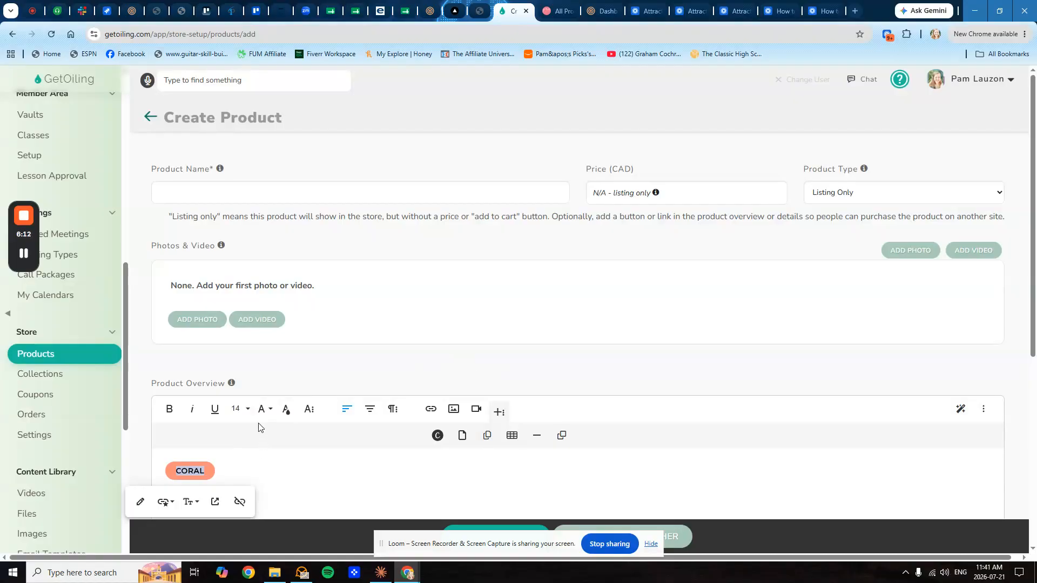
click(302, 374)
scroll(339, 385, down, 2)
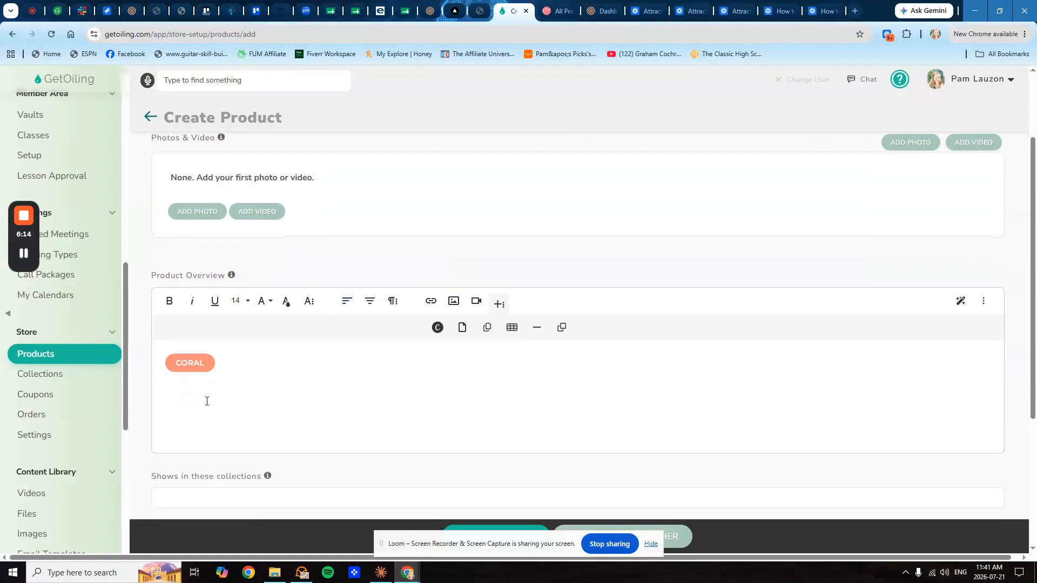
click(206, 364)
click(238, 393)
drag(218, 371, 154, 356)
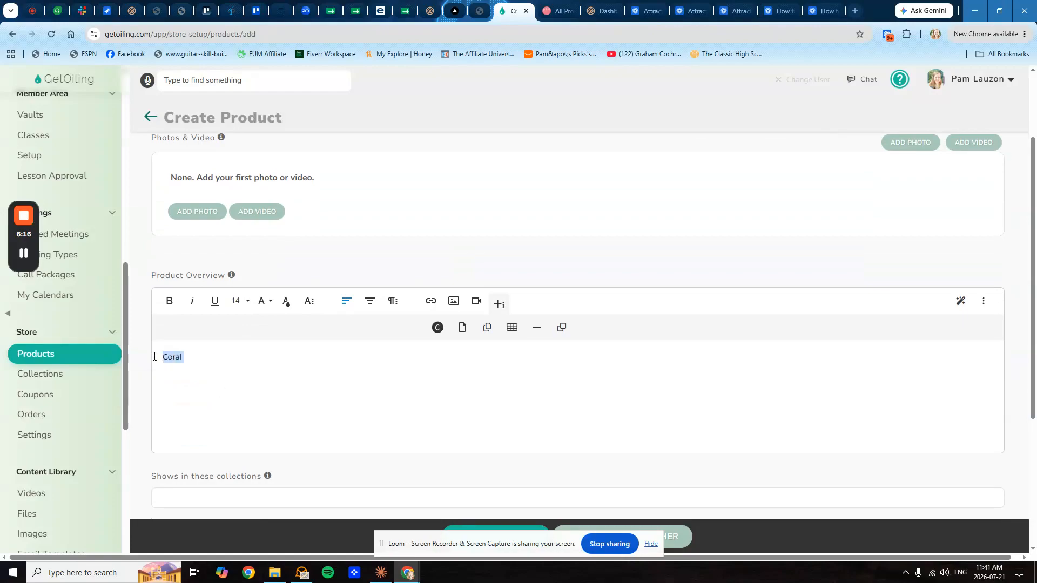
key(BackSpace)
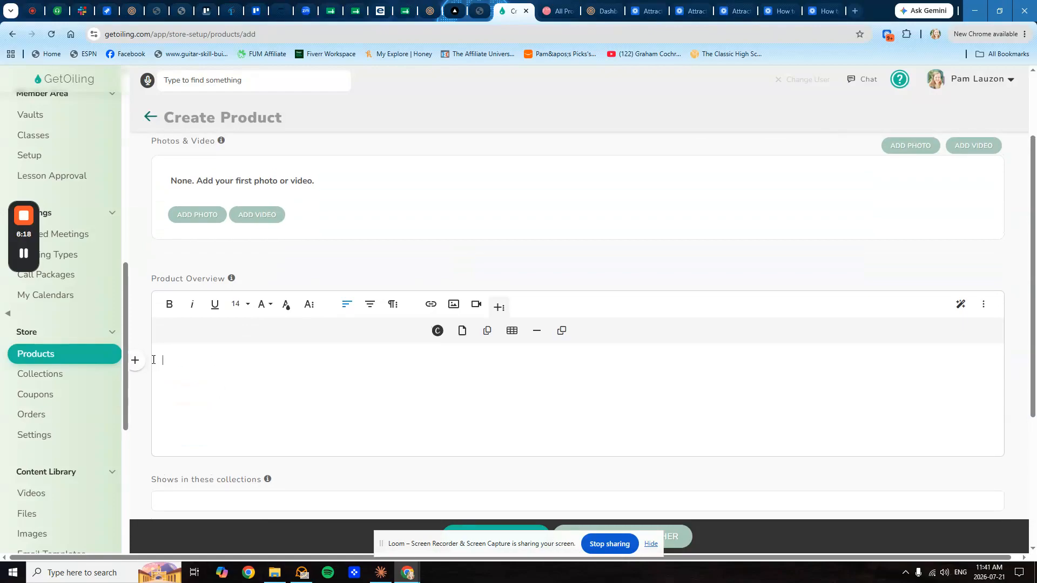
Look over the product form and expand More Product Details to review the description, availability, inventory, sale pricing, model and SKU fields
scroll(153, 364, up, 2)
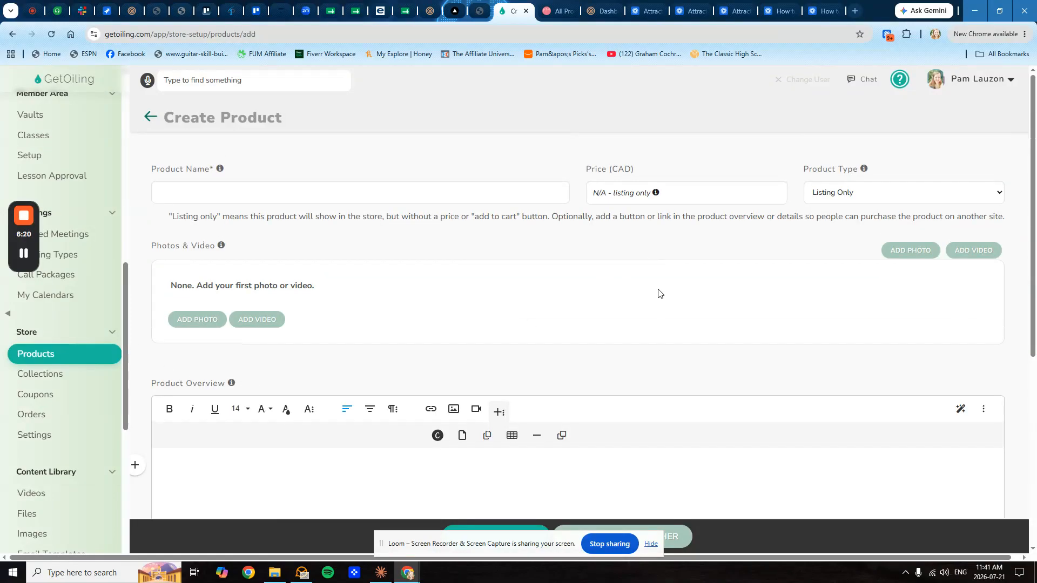
scroll(562, 292, down, 5)
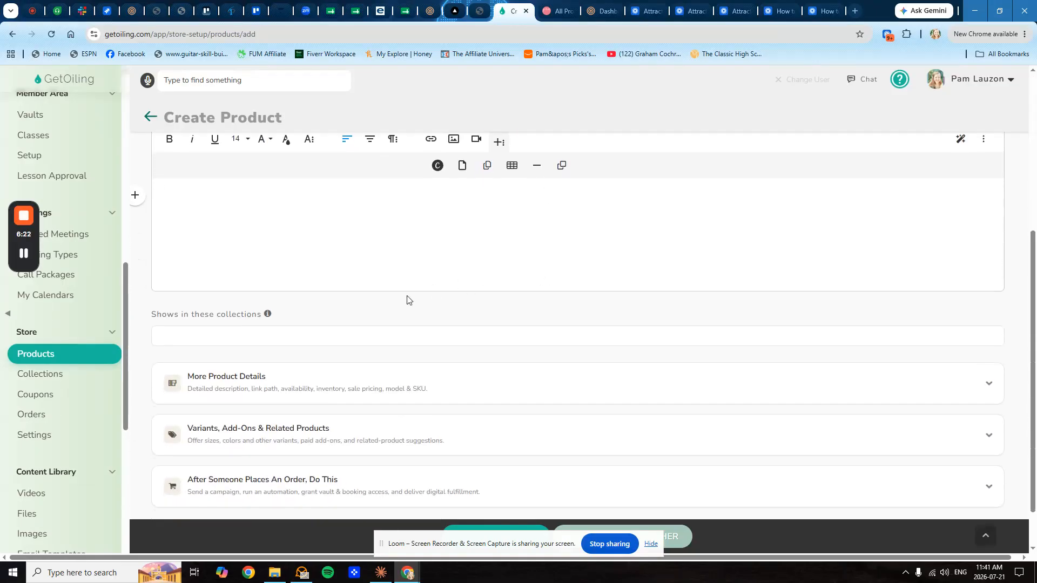
scroll(407, 298, up, 4)
scroll(386, 300, down, 5)
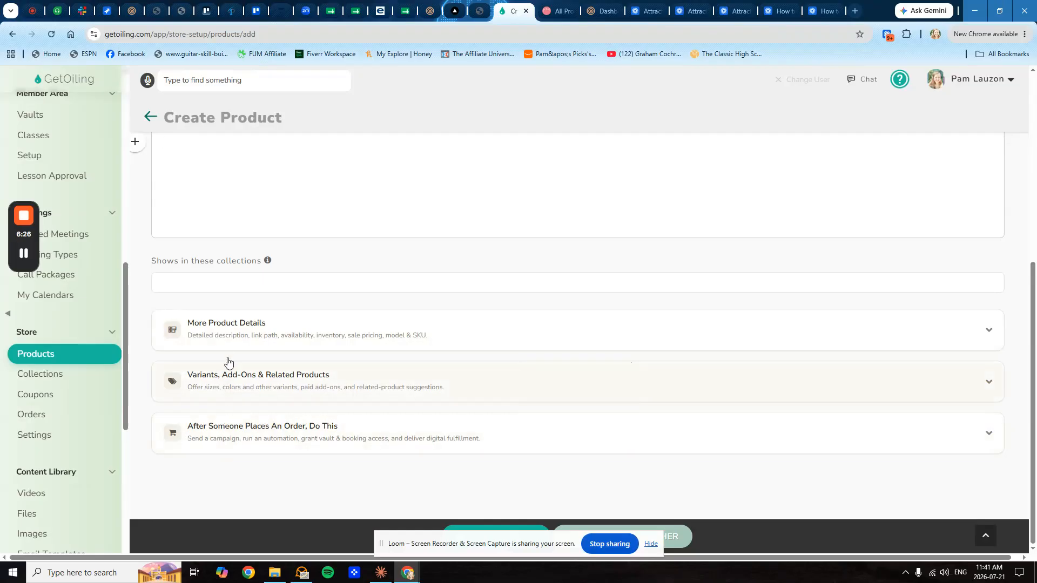
click(245, 344)
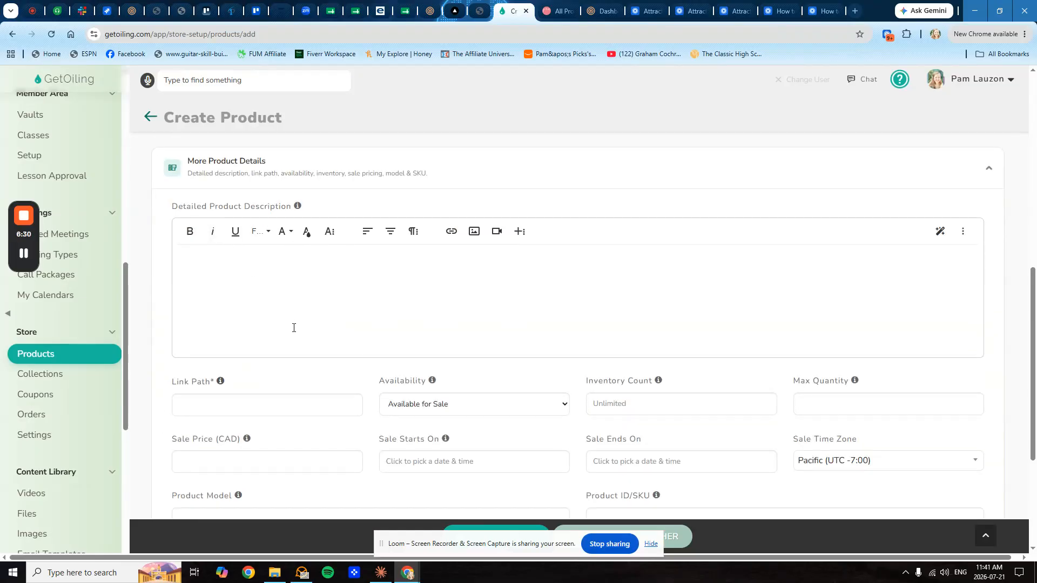
scroll(294, 328, down, 2)
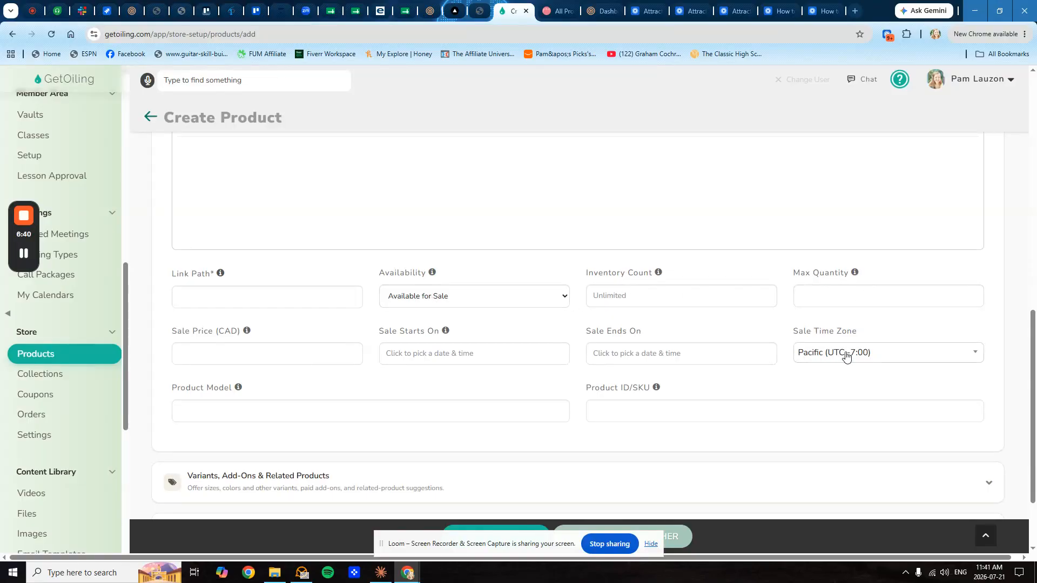
scroll(271, 351, down, 2)
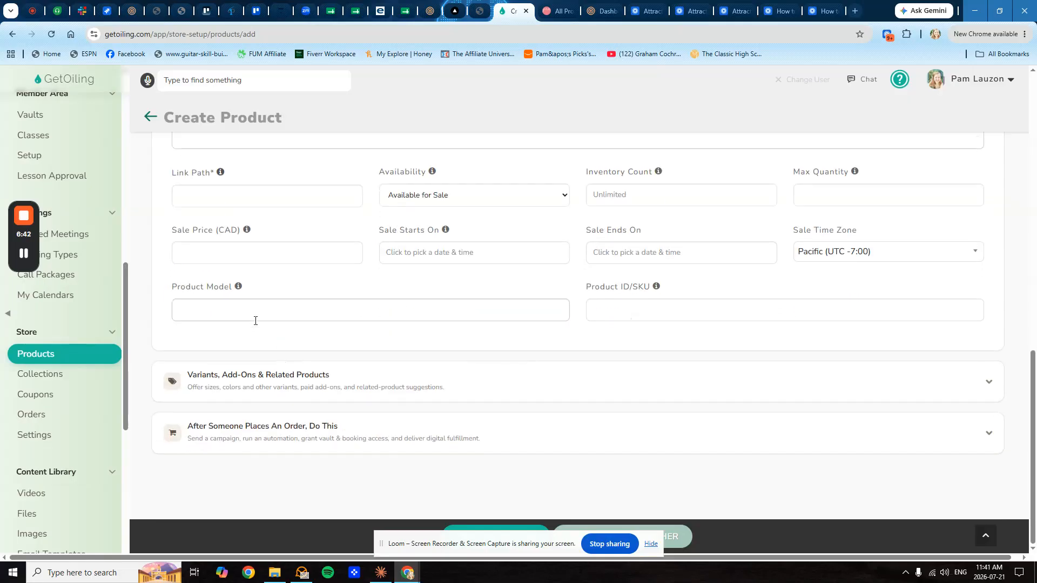
Expand Variants, Add-Ons & Related Products, review the new variant form including its after-purchase options, and cancel it
click(248, 374)
scroll(351, 324, down, 2)
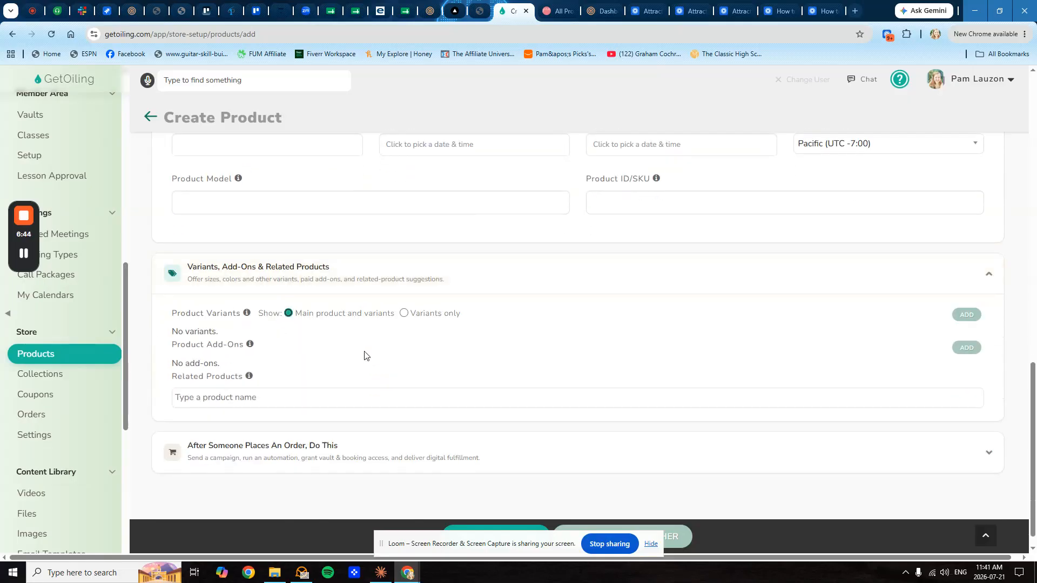
click(975, 315)
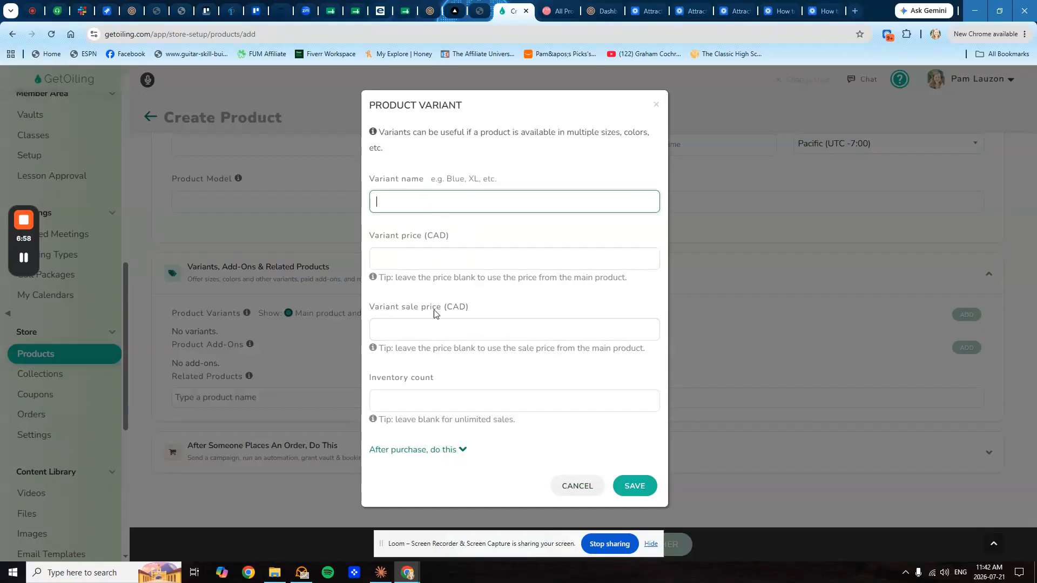
click(463, 450)
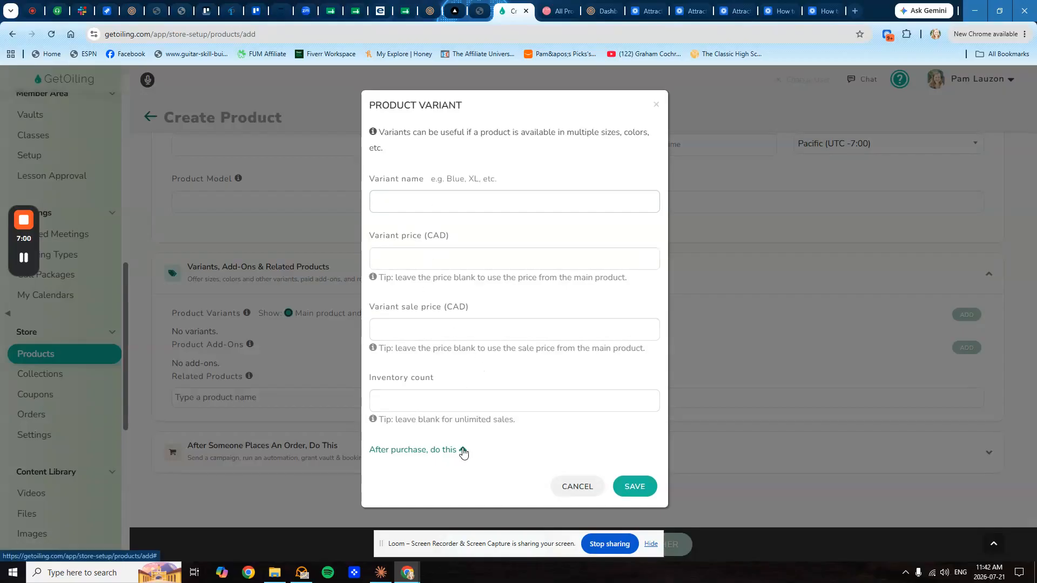
scroll(487, 441, down, 2)
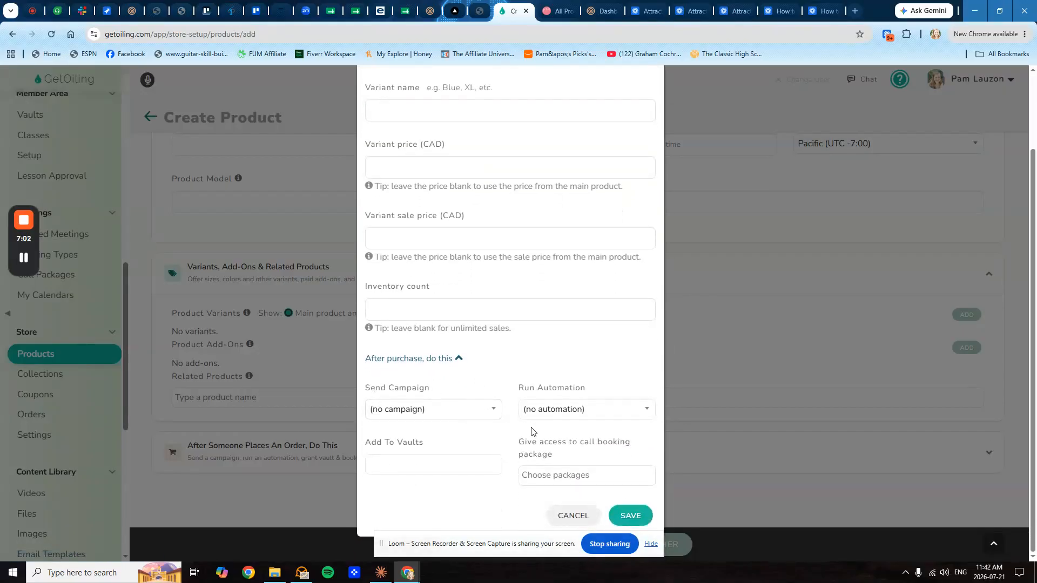
click(571, 514)
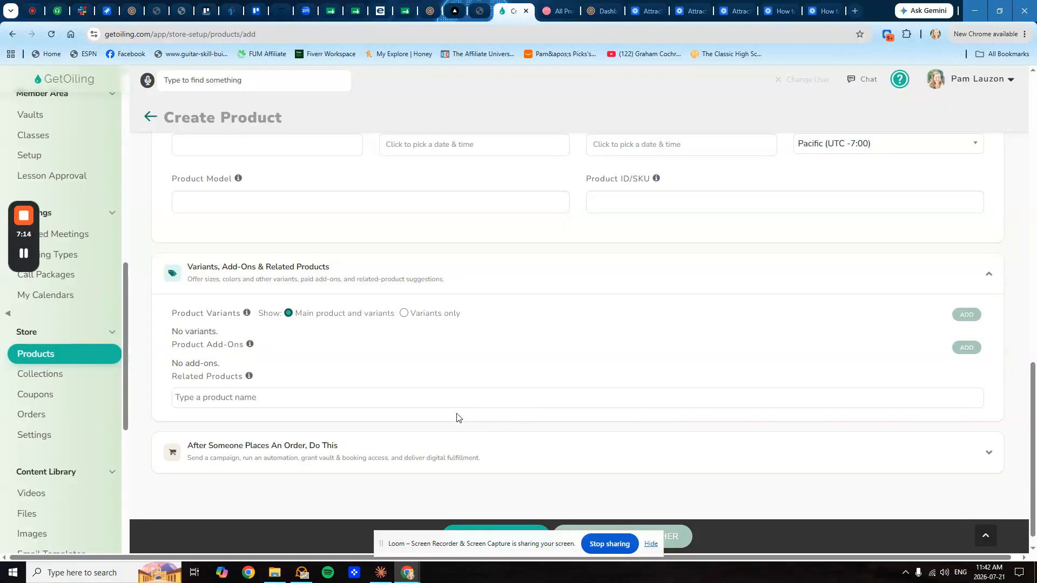
Open the product add-on form, review its pricing, shipping and customization options, and cancel it
mouse_move(231, 383)
click(956, 349)
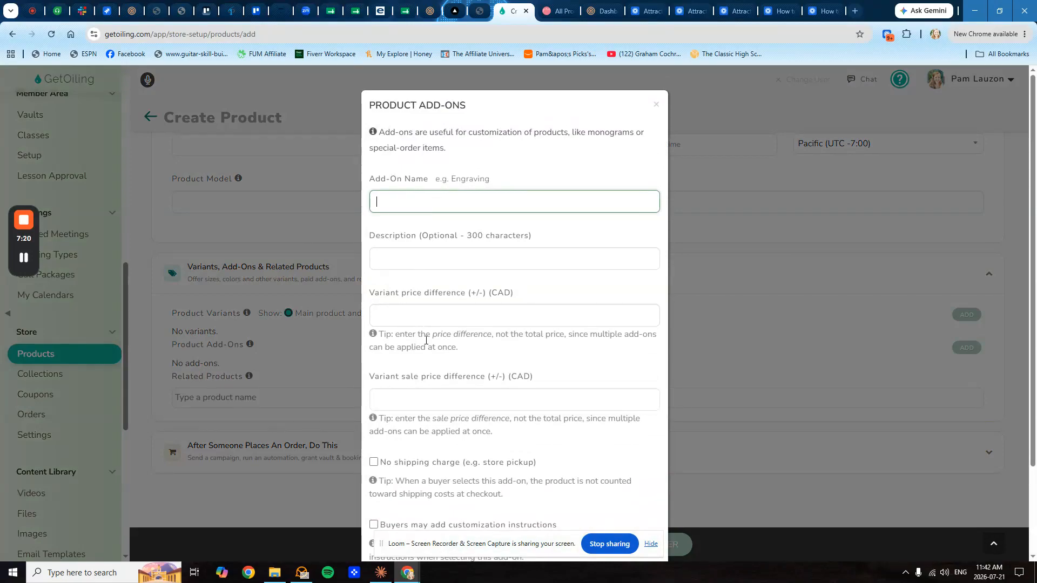
scroll(426, 340, down, 3)
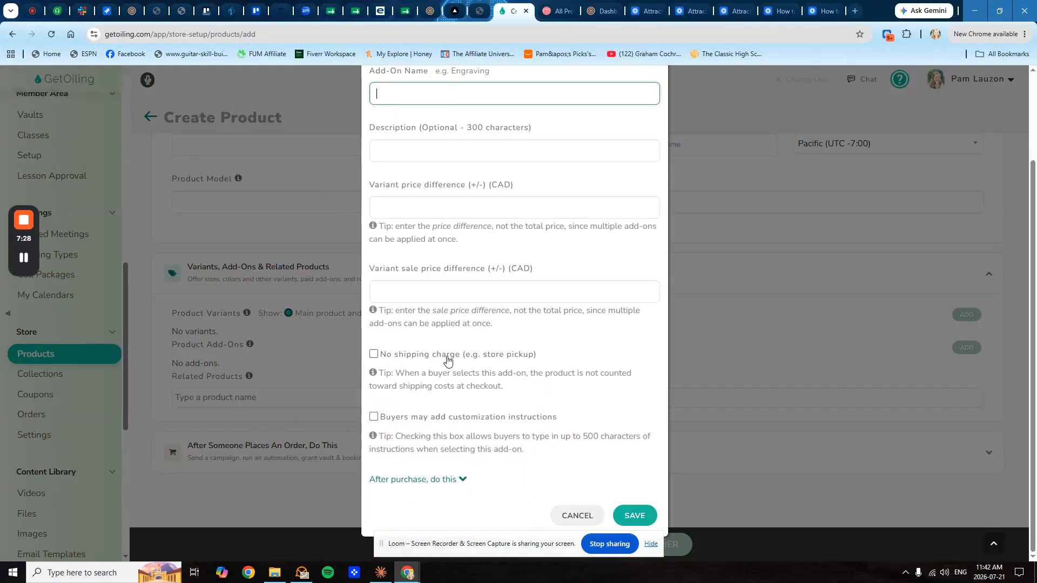
click(577, 516)
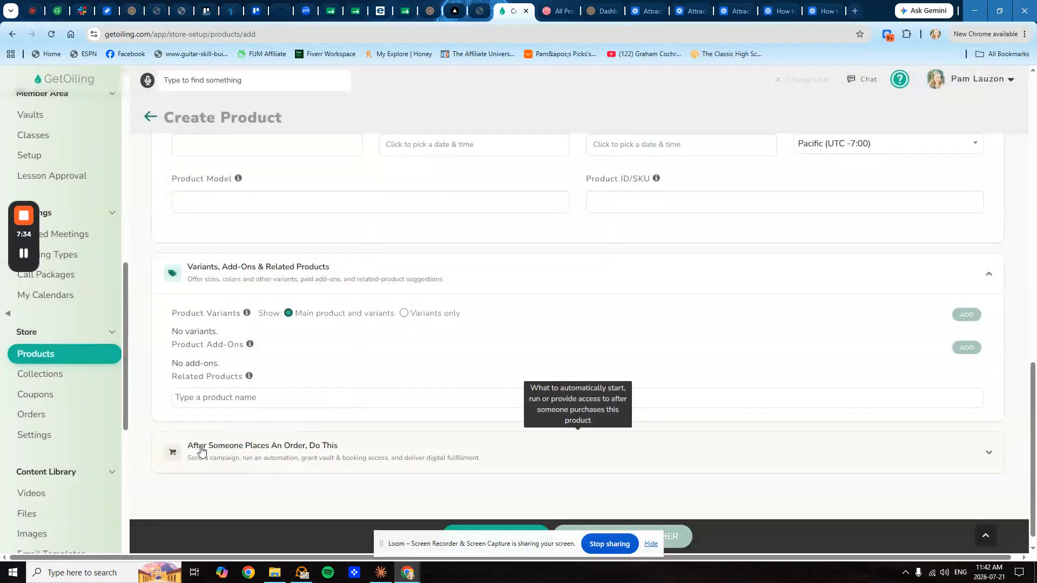
Expand After Someone Places An Order, Do This and review the campaign, automation, vault, call booking package and digital fulfillment options
click(272, 447)
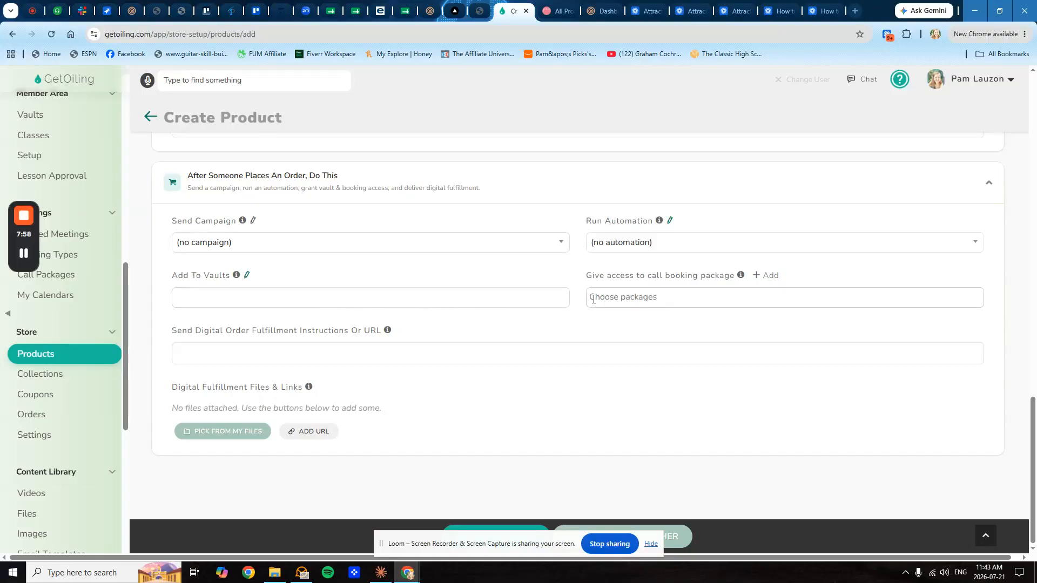
click(712, 297)
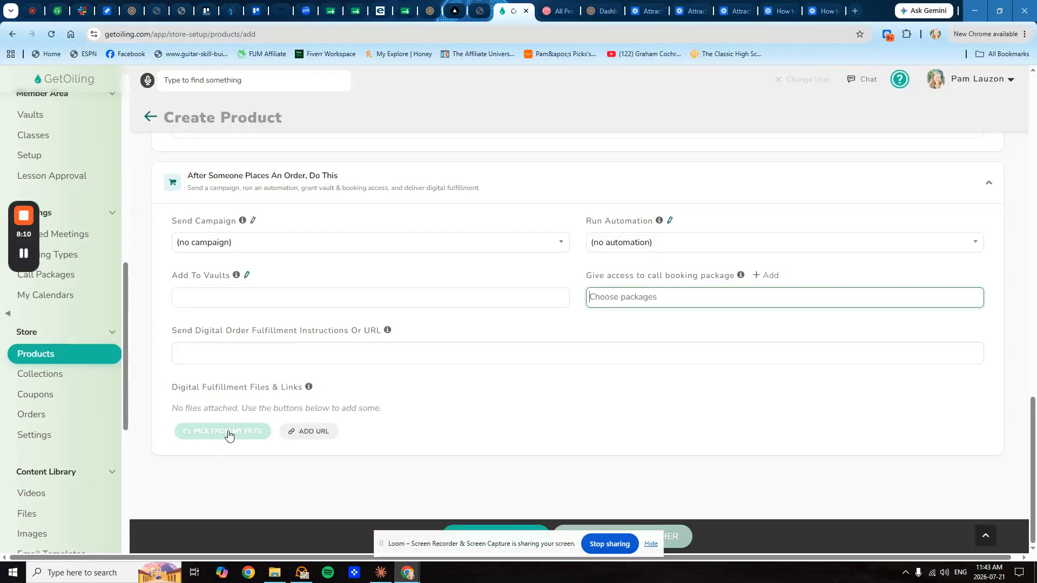
mouse_move(234, 338)
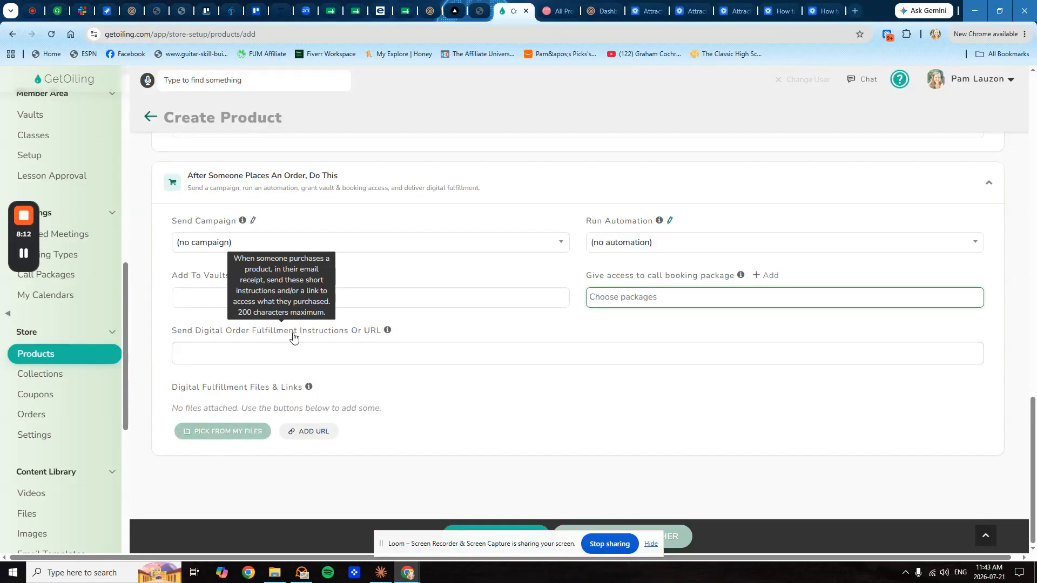
click(273, 356)
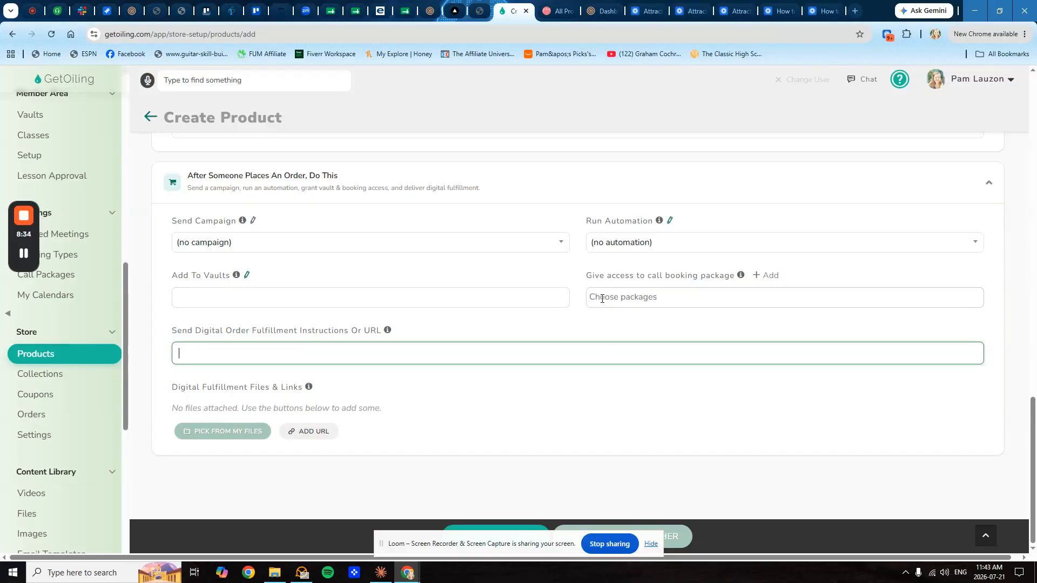
click(626, 297)
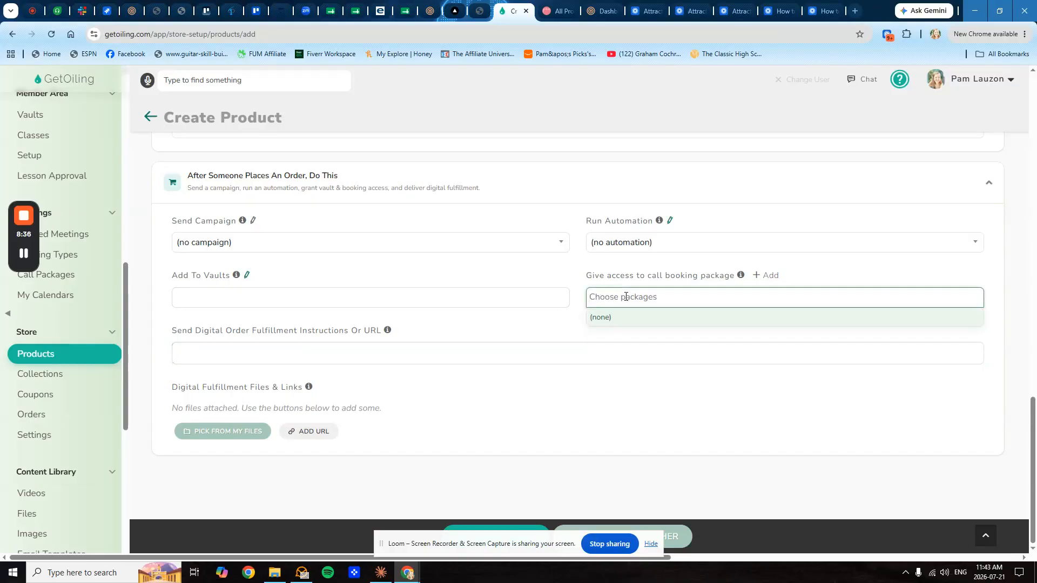
click(608, 285)
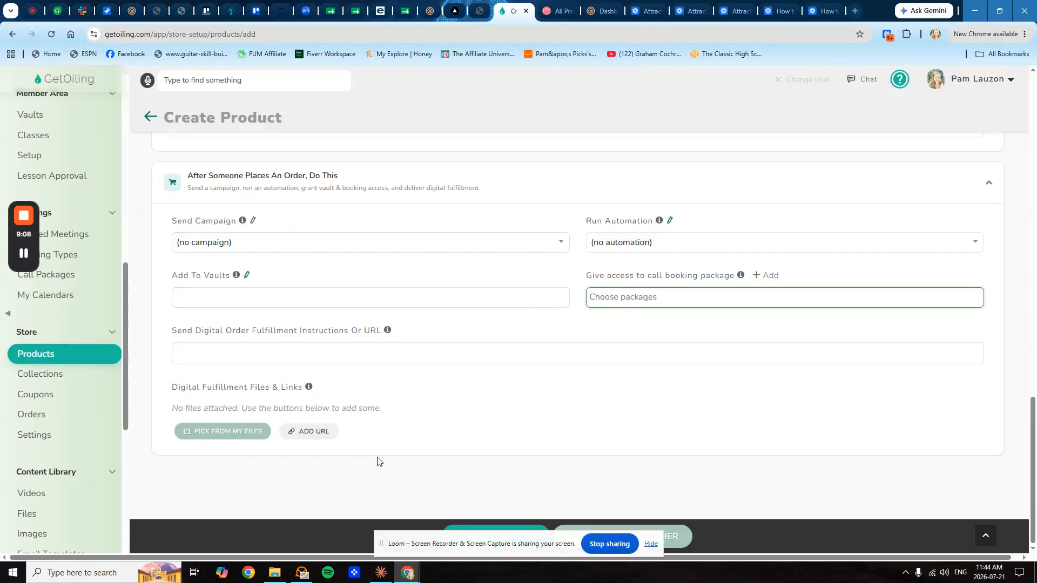
scroll(430, 454, up, 10)
scroll(442, 435, up, 5)
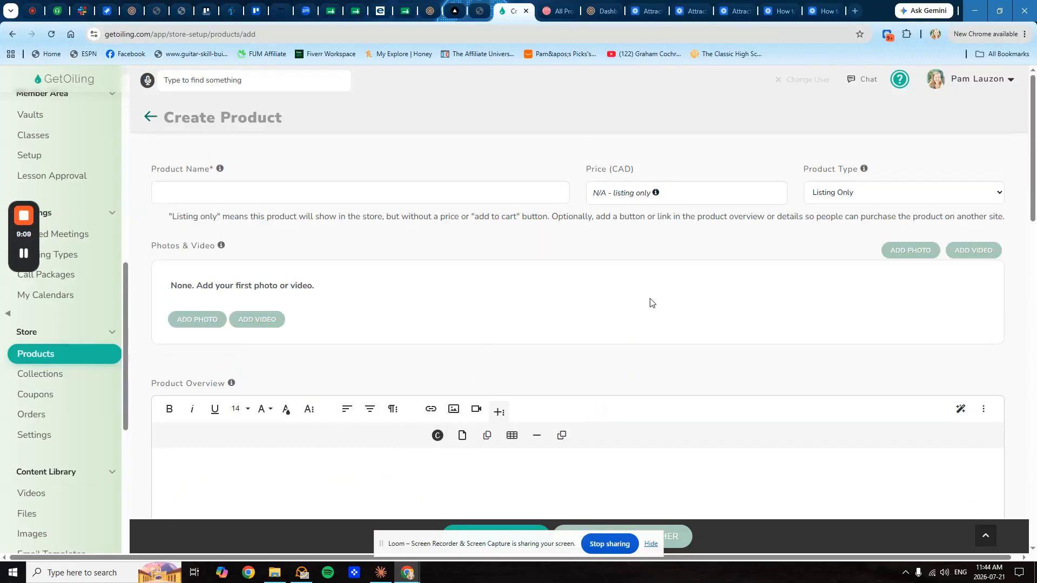
Leave the Create Product form without saving and look over the Store Products list
click(57, 357)
click(563, 101)
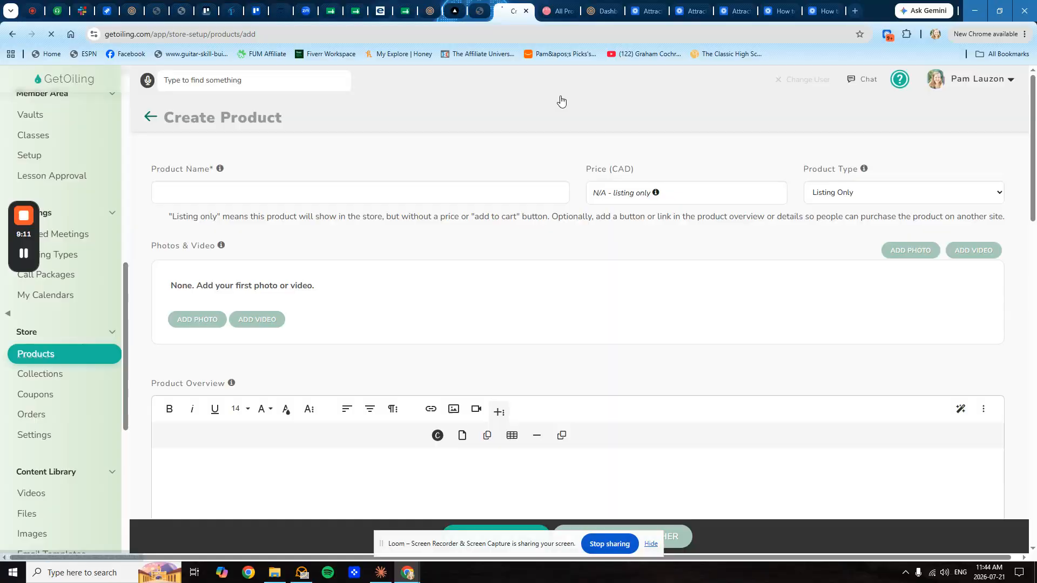
scroll(687, 308, down, 3)
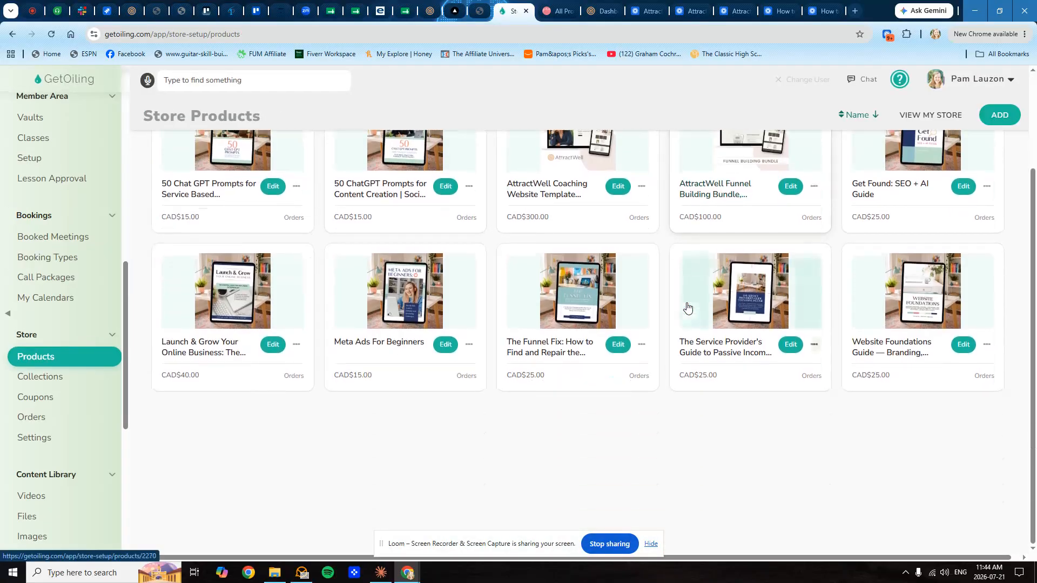
Open the E-Books & Guides store collection for editing and review its details and the products it contains
click(56, 378)
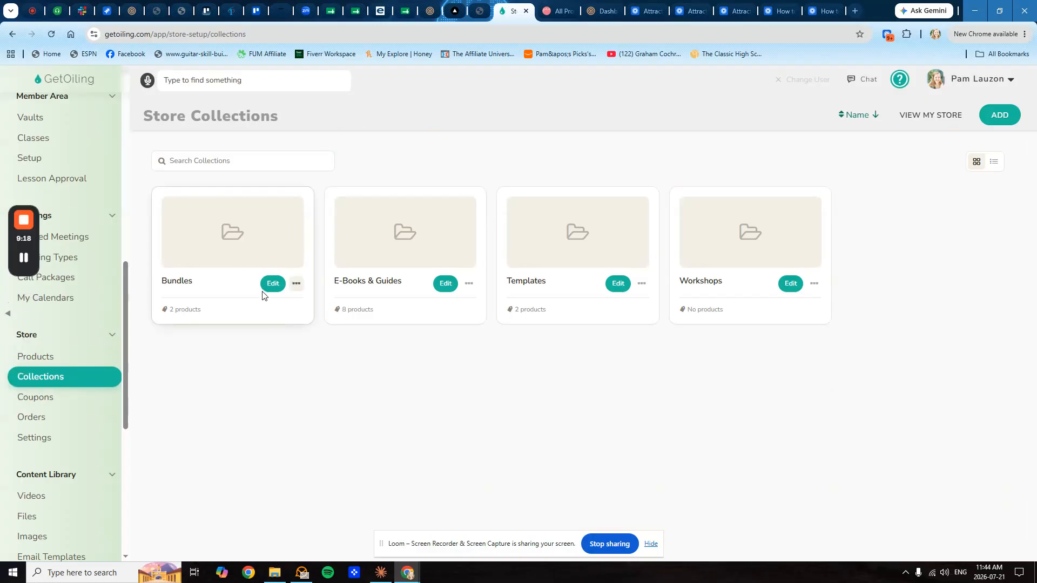
click(452, 286)
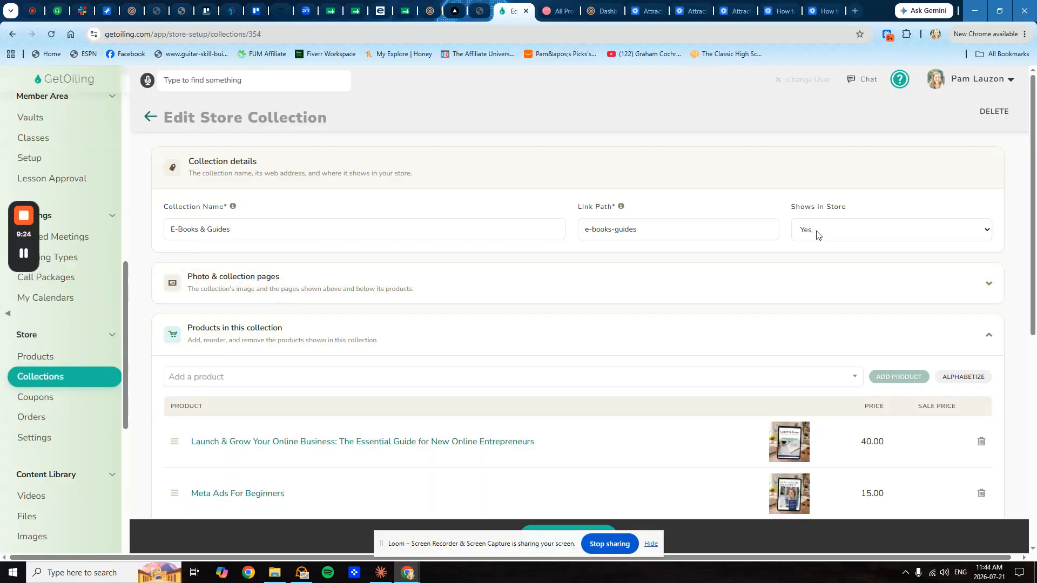
scroll(640, 327, down, 6)
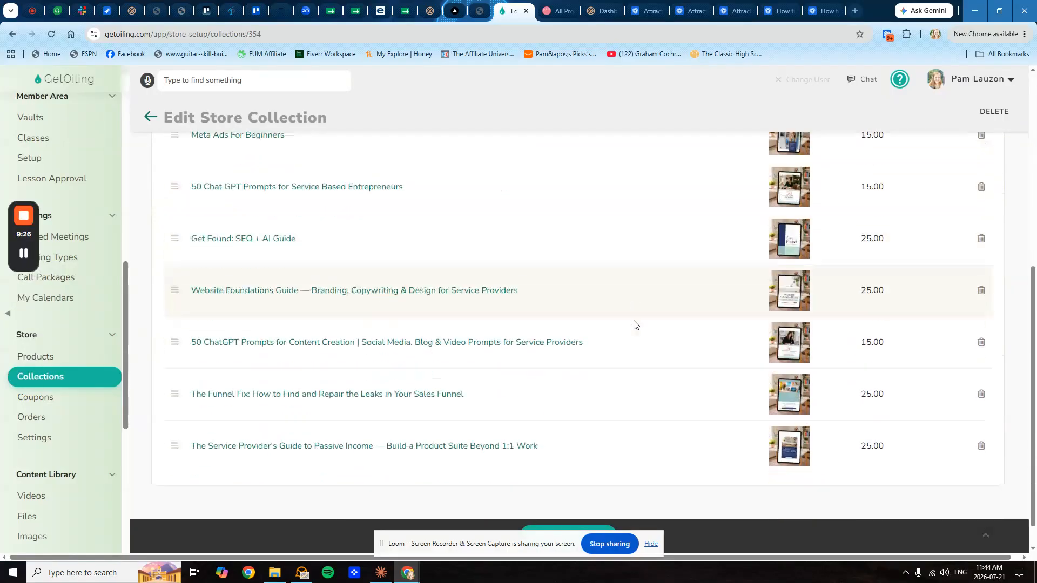
scroll(668, 335, down, 1)
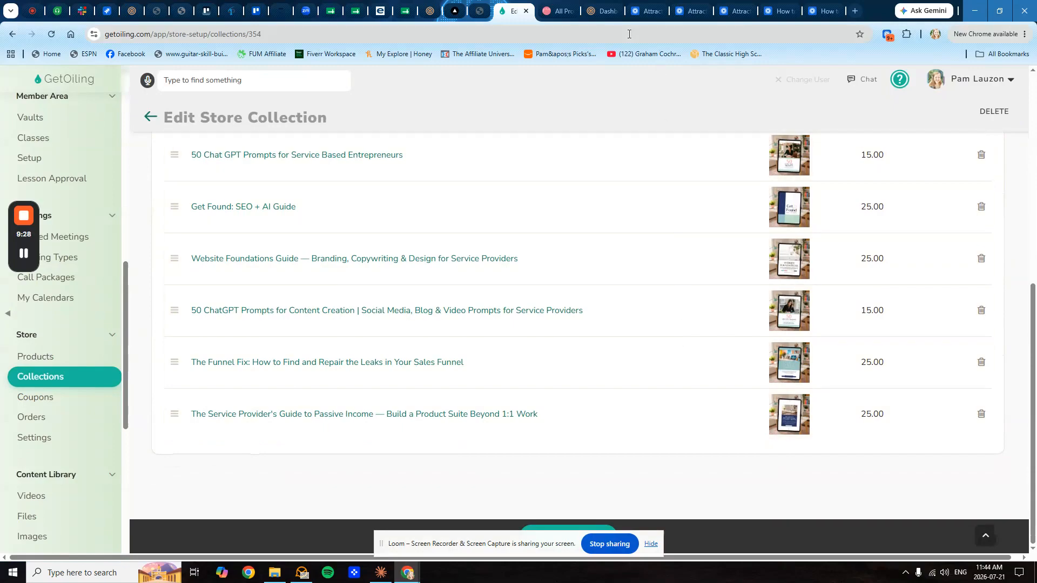
Switch to the live store page and browse the products in its E-Books & Guides collection
click(556, 16)
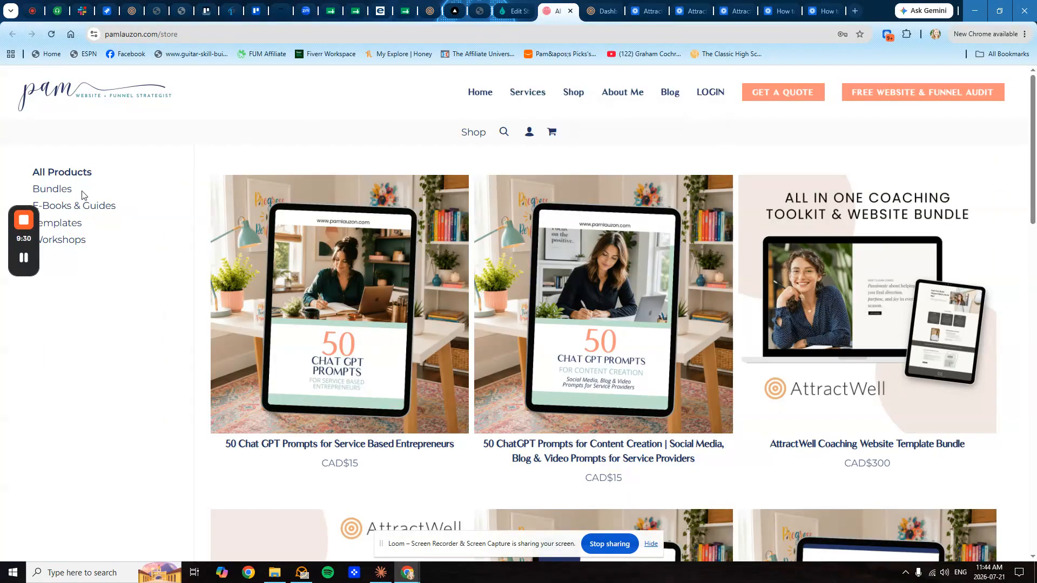
click(57, 208)
scroll(461, 281, down, 5)
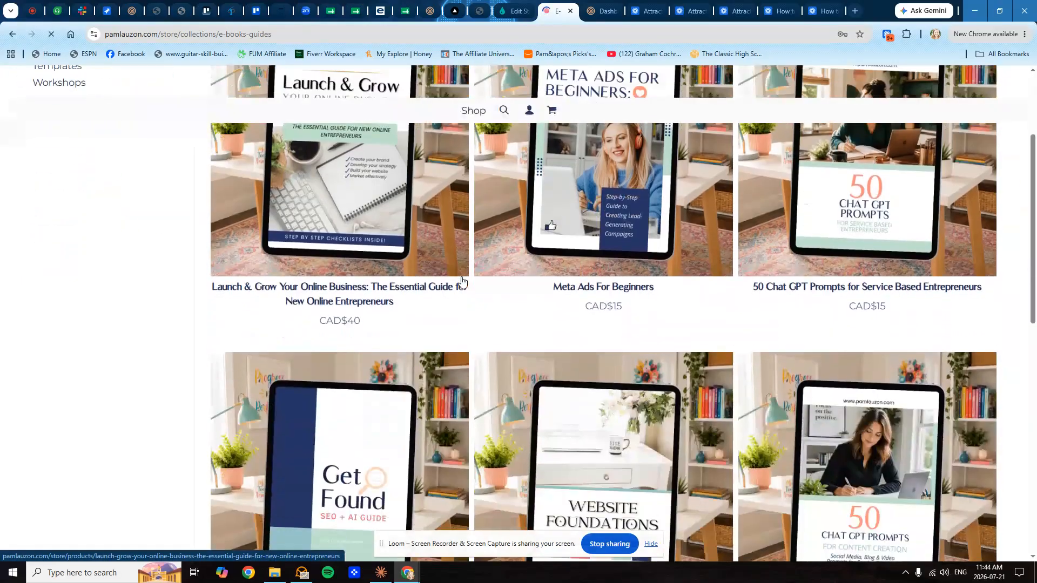
scroll(461, 281, down, 10)
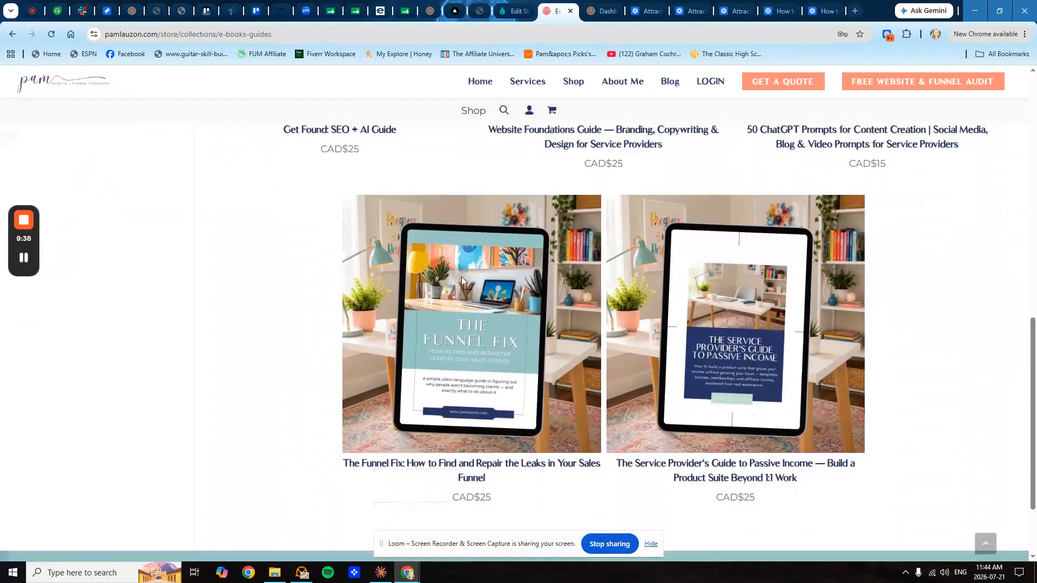
scroll(551, 293, up, 15)
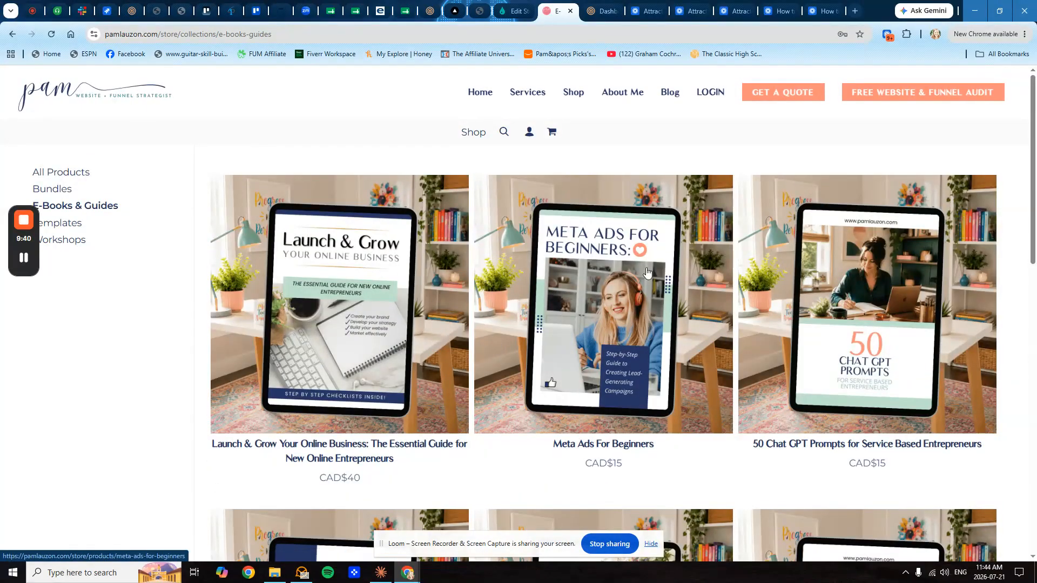
Return to the store setup, start a new store coupon, and review its name, code and discount type options
click(514, 11)
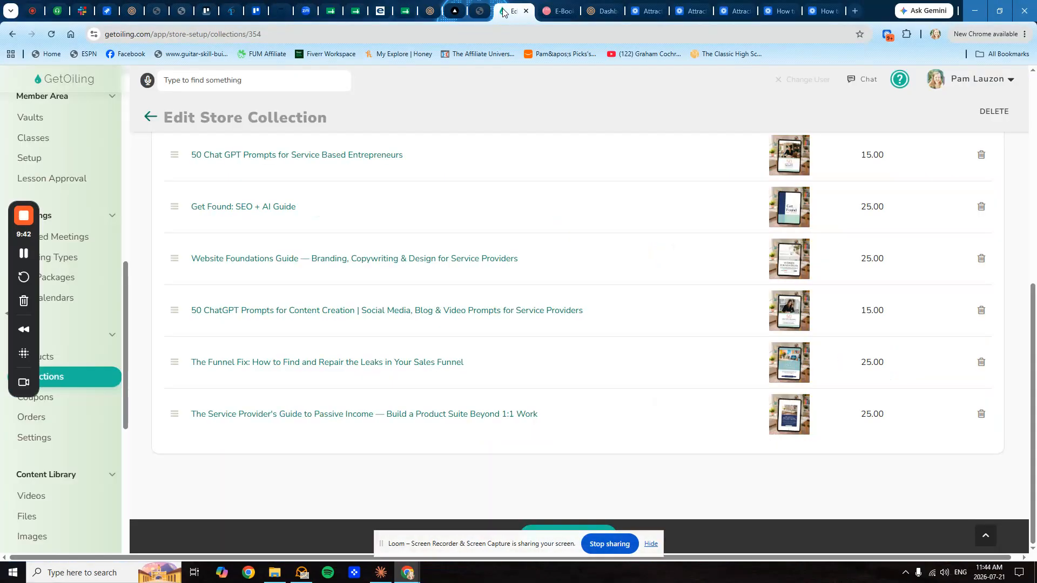
click(30, 399)
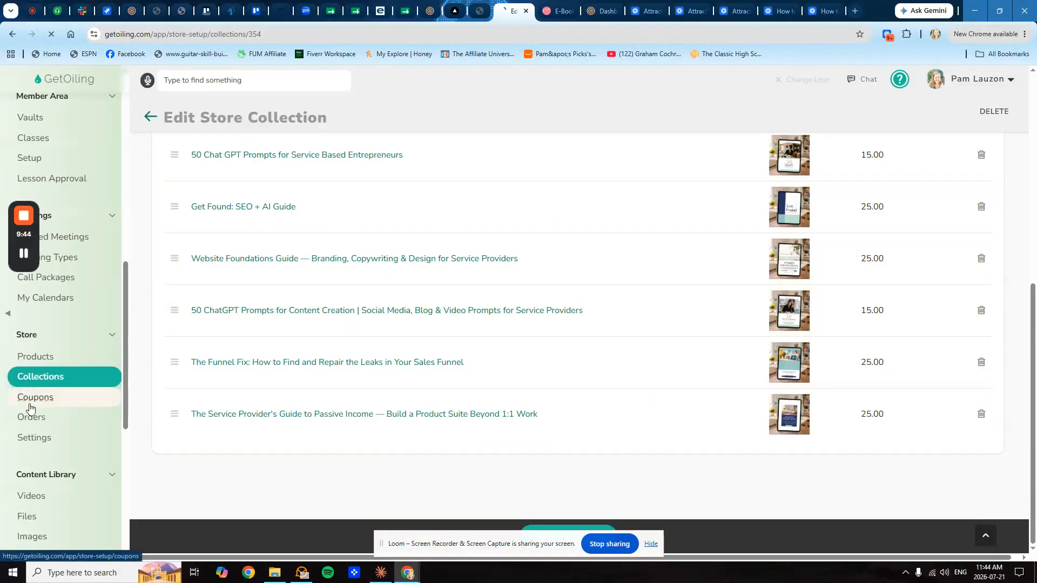
click(556, 359)
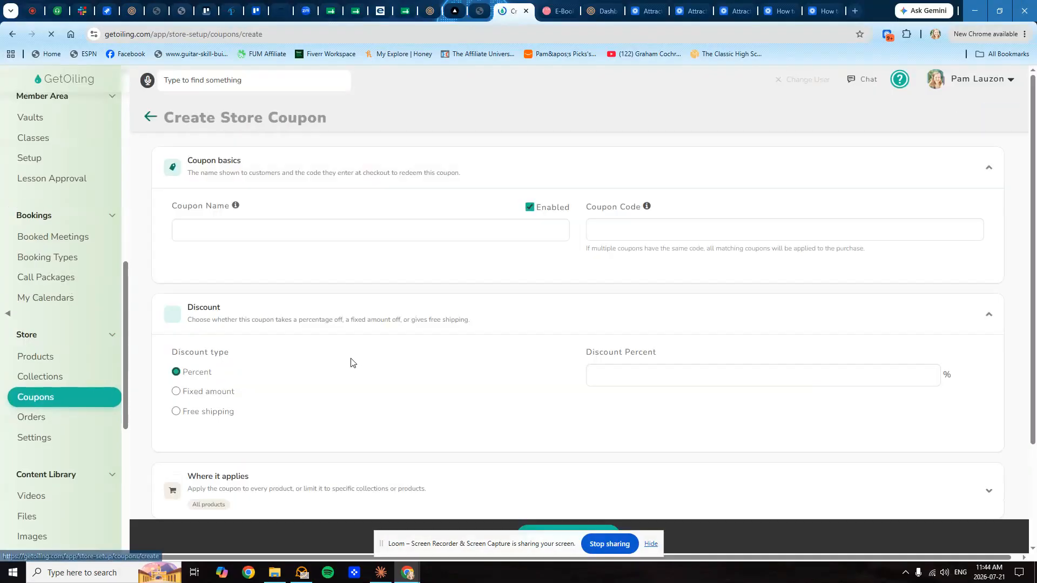
scroll(378, 278, down, 2)
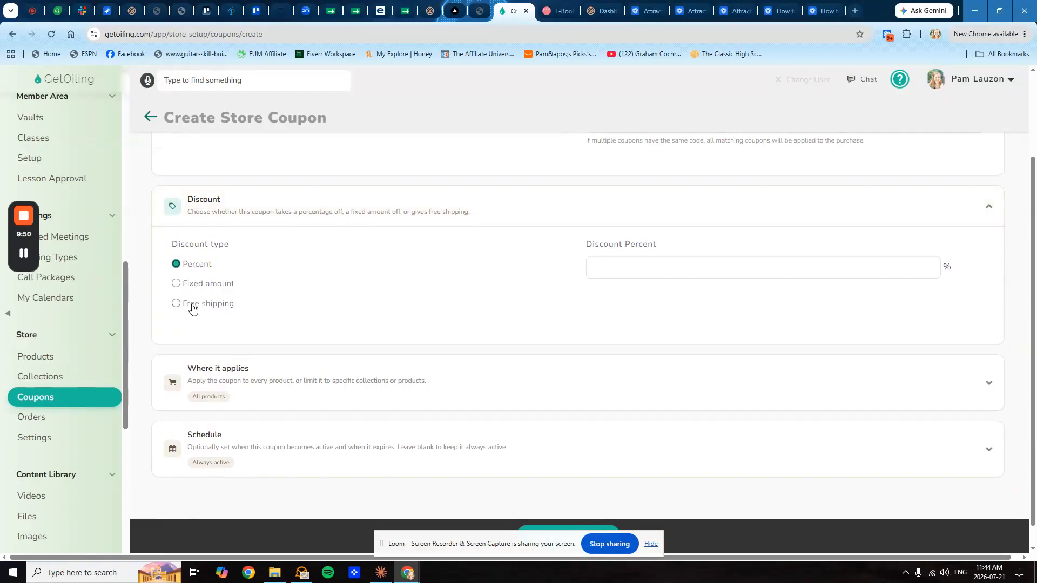
Expand the coupon's Where it applies and Schedule sections and review the product, collection, sale-item and date options
click(244, 347)
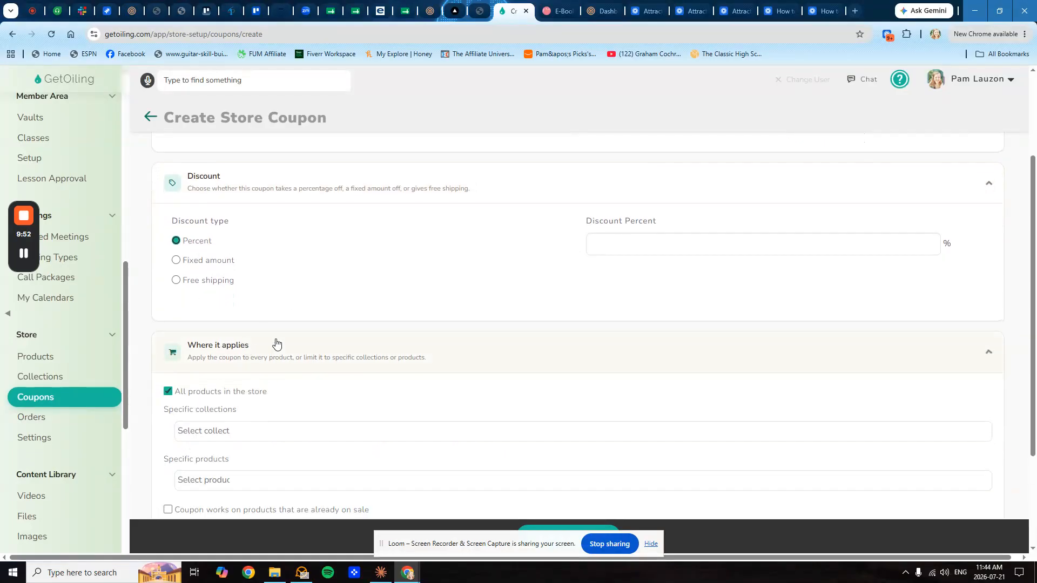
scroll(292, 340, down, 3)
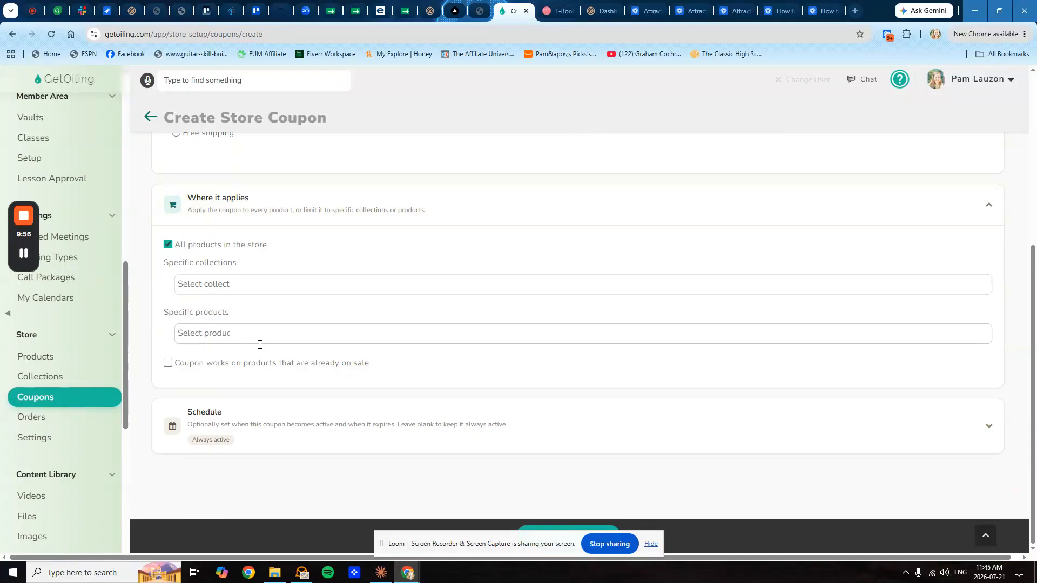
click(216, 417)
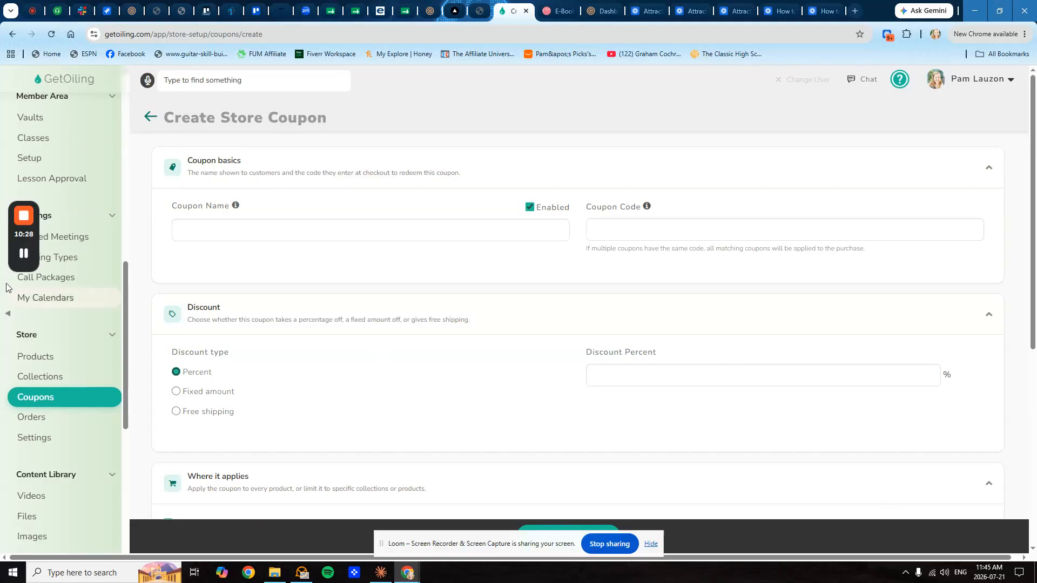
mouse_move(22, 224)
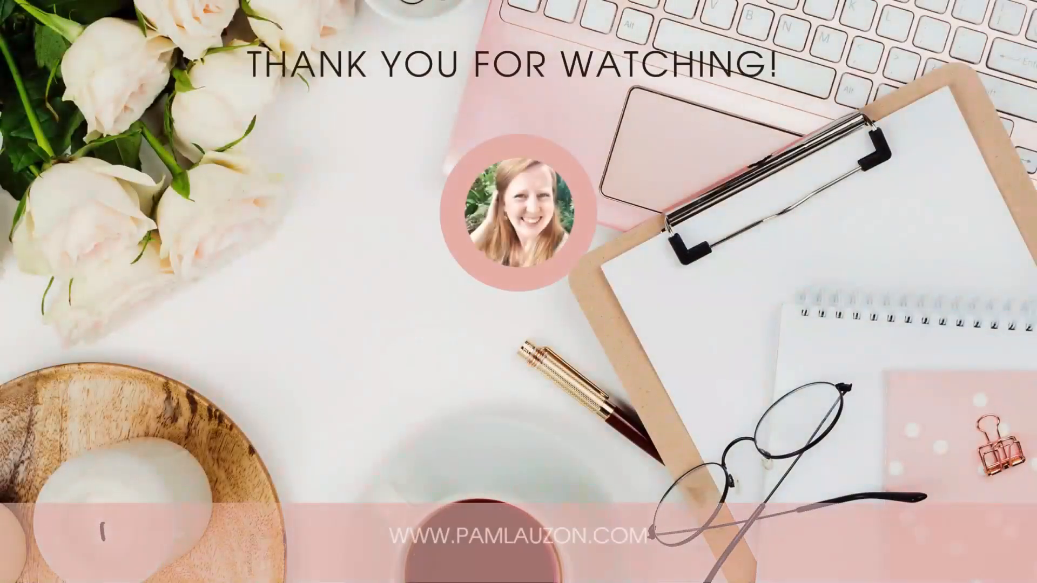